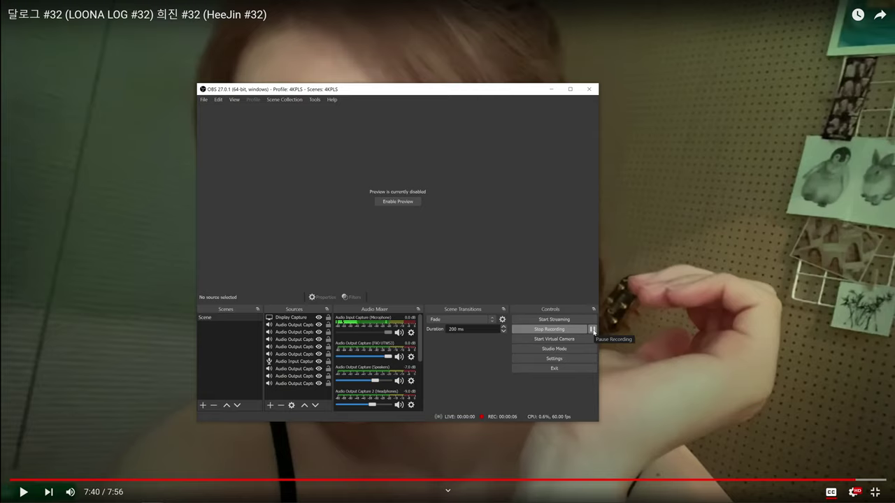
# - Bring up the Windows task switcher while OBS Studio is recording
pyautogui.hotkey('alt', 'Tab')
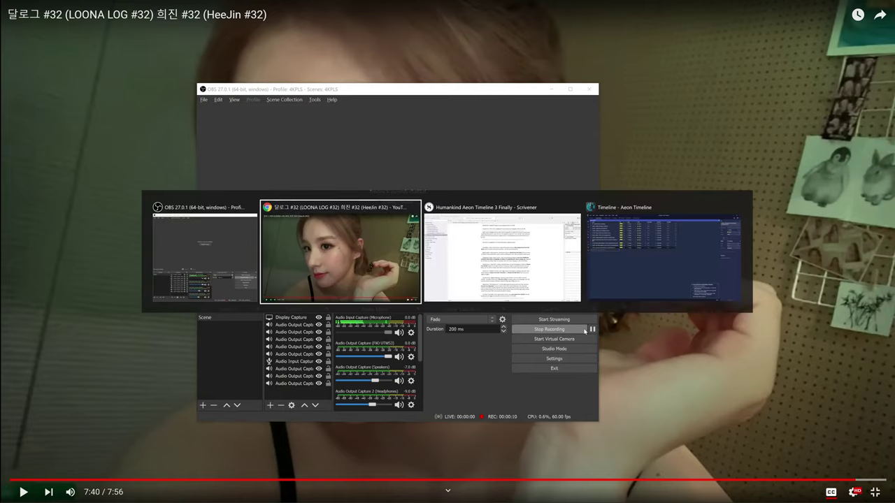
# - Switch to Aeon Timeline and split the view: Timeline panel on top, Spreadsheet below
pyautogui.press('Tab')
pyautogui.press('Tab')
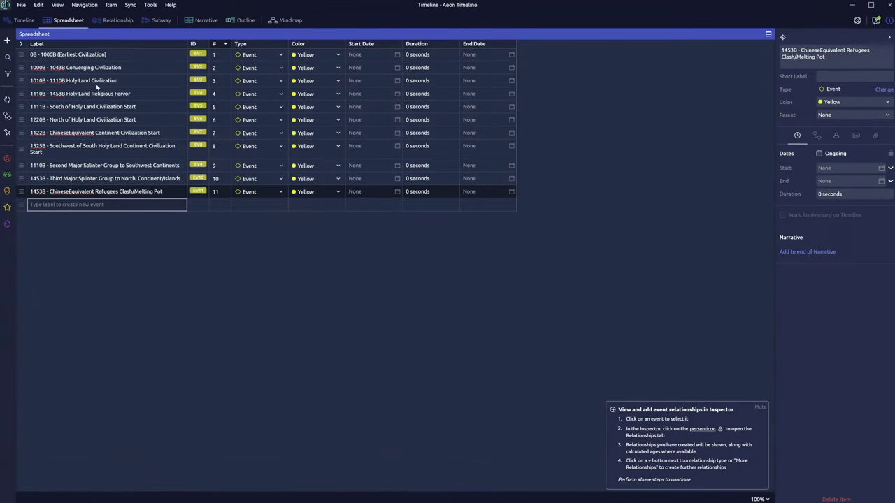
pyautogui.click(769, 34)
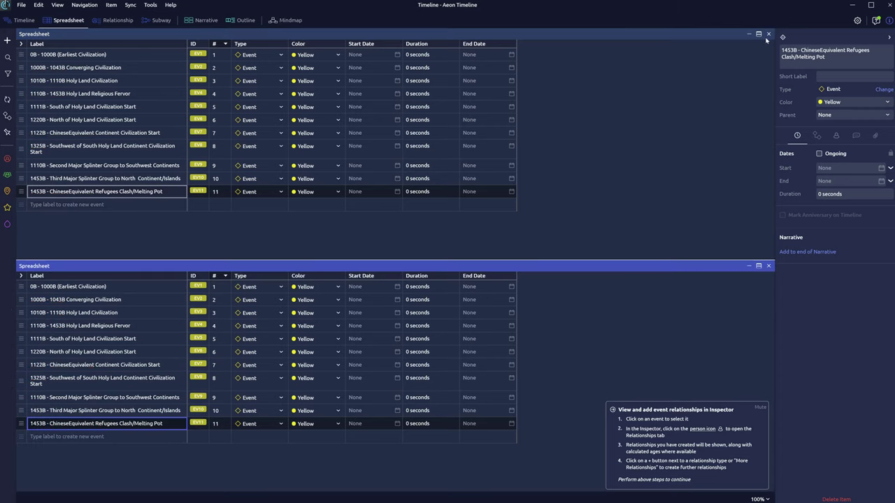
pyautogui.click(23, 19)
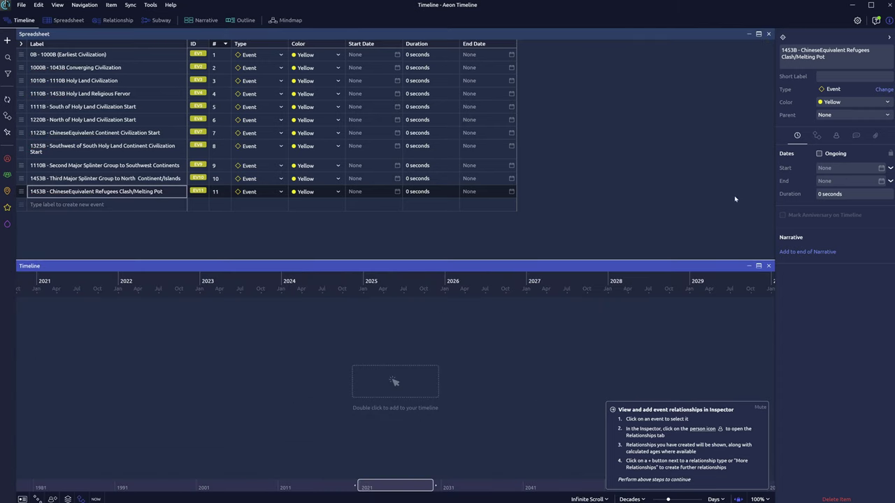
pyautogui.click(769, 266)
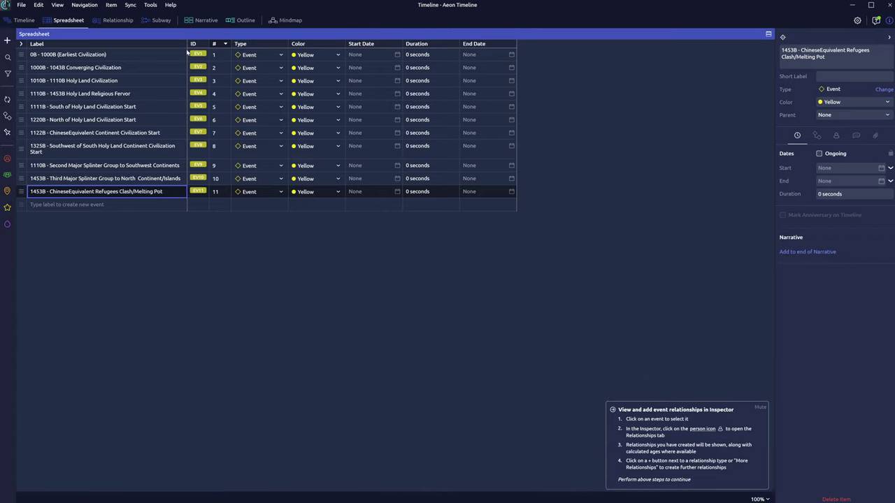
pyautogui.click(25, 21)
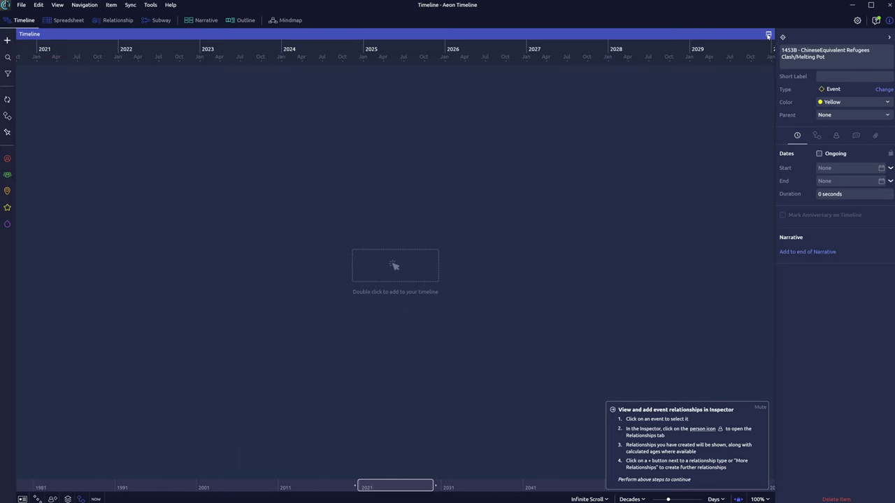
pyautogui.click(769, 34)
pyautogui.click(68, 21)
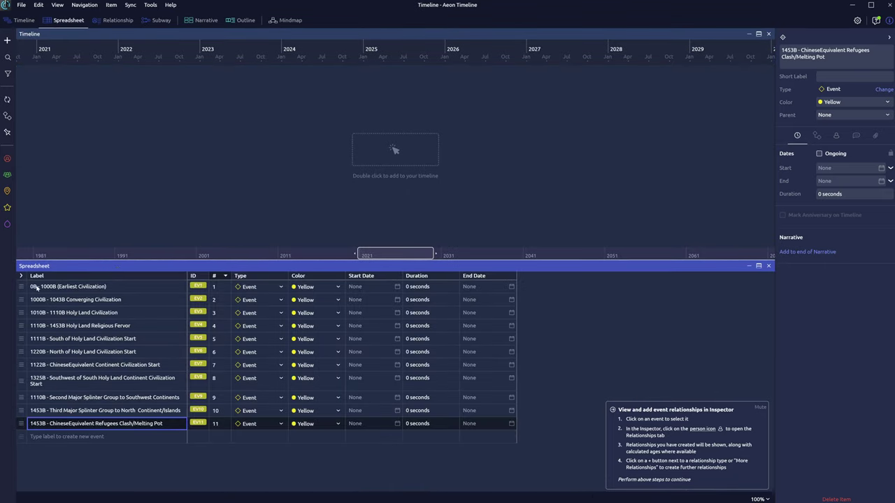
# - Place Earliest Civilization on the timeline with its start date set to Sun 2 Dec 2001
pyautogui.moveTo(33, 287); pyautogui.dragTo(356, 143)
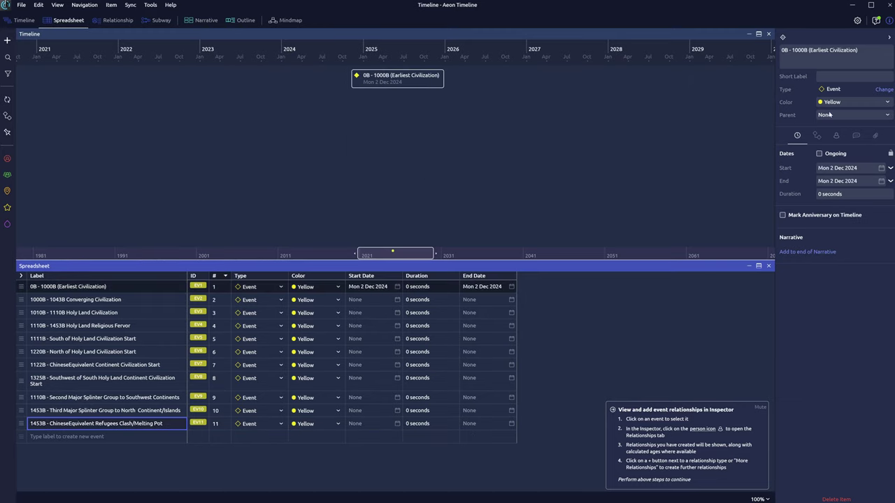
pyautogui.moveTo(859, 168); pyautogui.dragTo(801, 174)
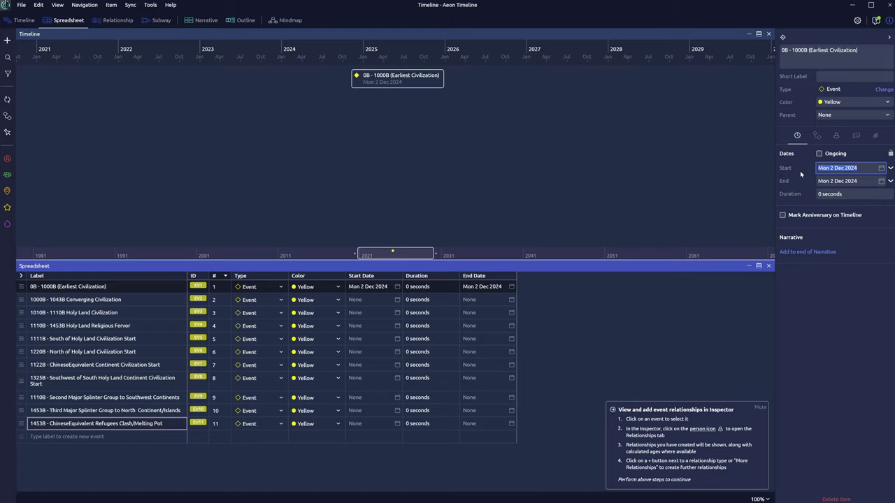
pyautogui.write('01 01 00')
pyautogui.press('Return')
pyautogui.doubleClick(847, 168)
pyautogui.write('0')
pyautogui.press('Return')
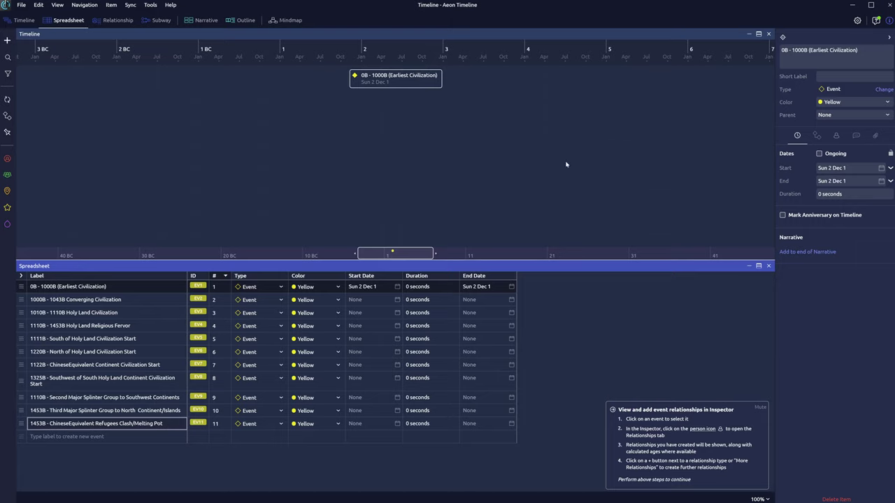
pyautogui.click(846, 168)
pyautogui.press('Return')
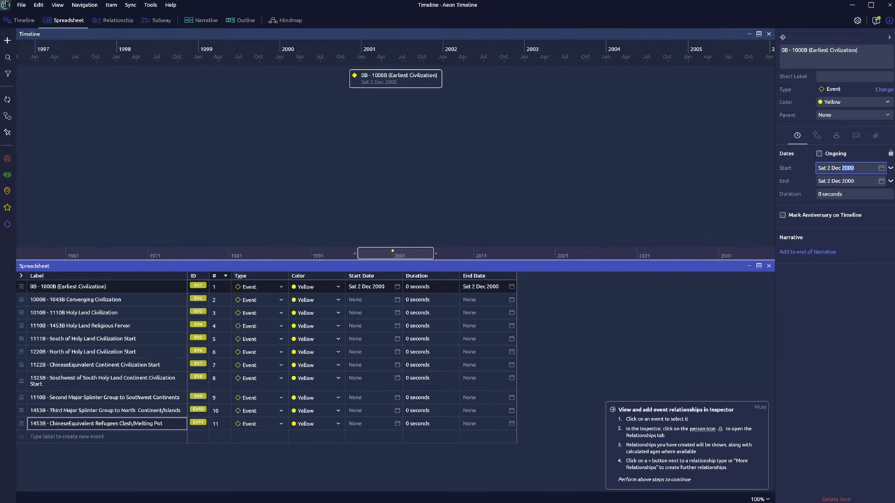
pyautogui.write('0')
pyautogui.press('Return')
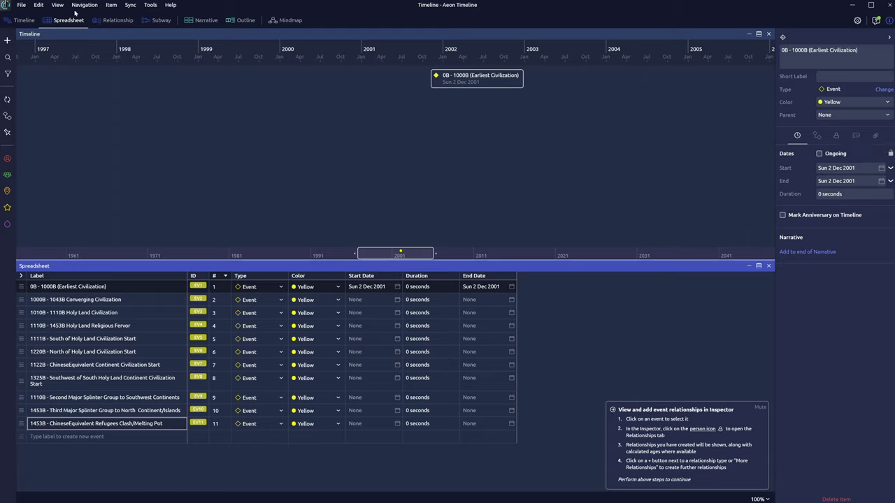
# - Change Earliest Civilization's start date from 2001 to Sun 2 Dec 1
pyautogui.click(39, 6)
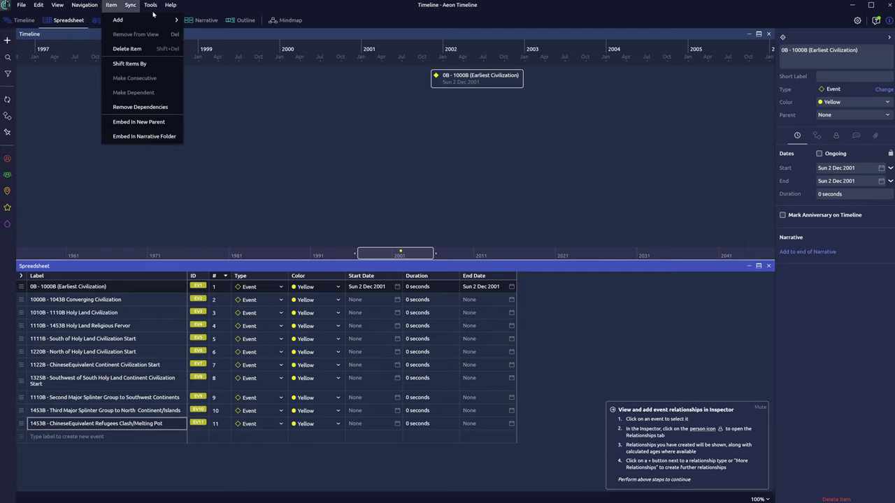
pyautogui.click(803, 151)
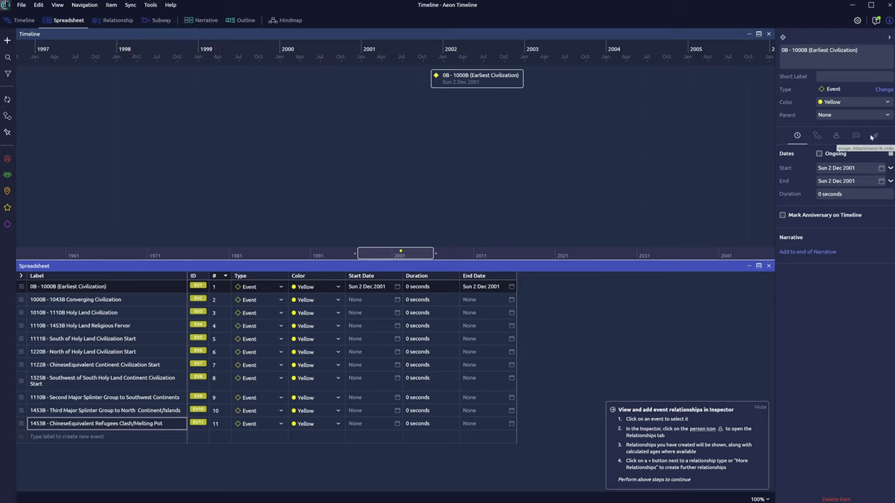
pyautogui.click(890, 168)
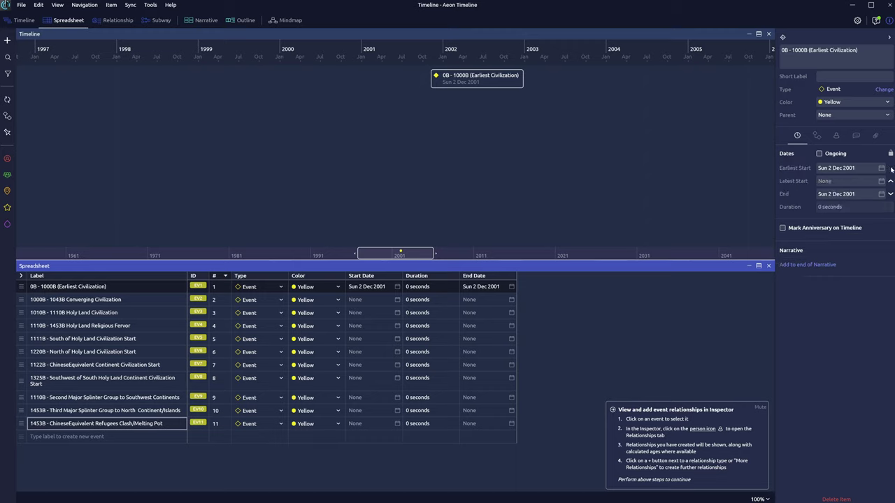
pyautogui.click(890, 178)
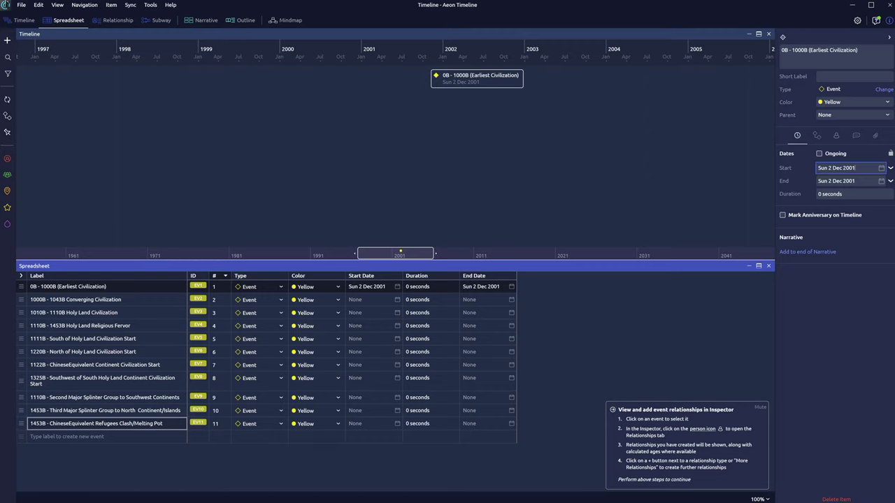
pyautogui.moveTo(856, 167); pyautogui.dragTo(843, 168)
pyautogui.press('BackSpace')
pyautogui.write('01')
pyautogui.press('Return')
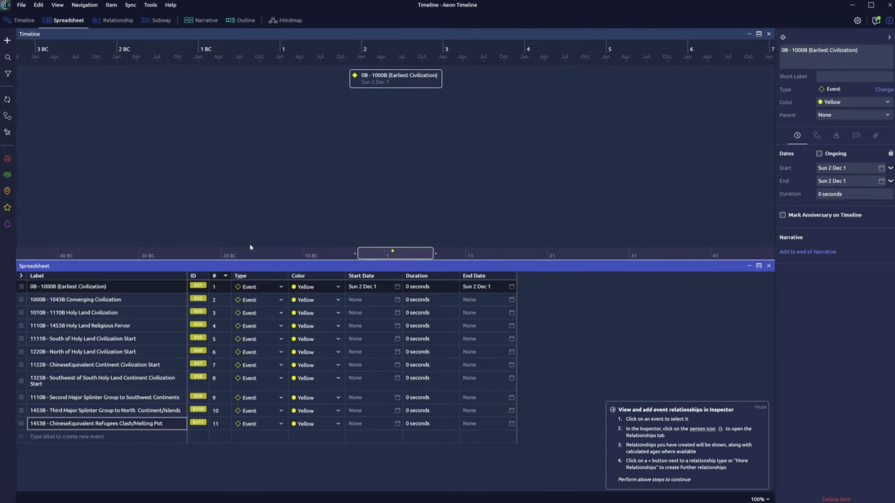
# - Place Converging Civilization on the timeline dated Wed 24 Dec 1000, then pan back near year 1
pyautogui.moveTo(25, 302); pyautogui.dragTo(442, 143)
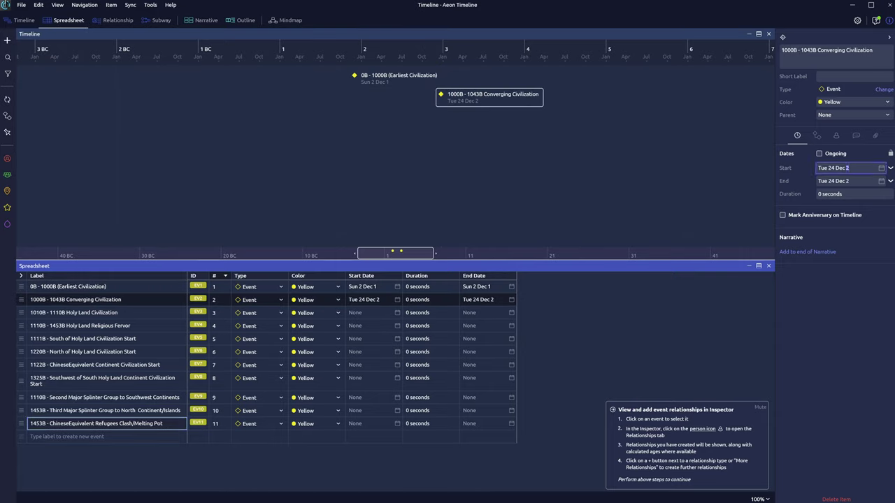
pyautogui.write('1000')
pyautogui.press('Return')
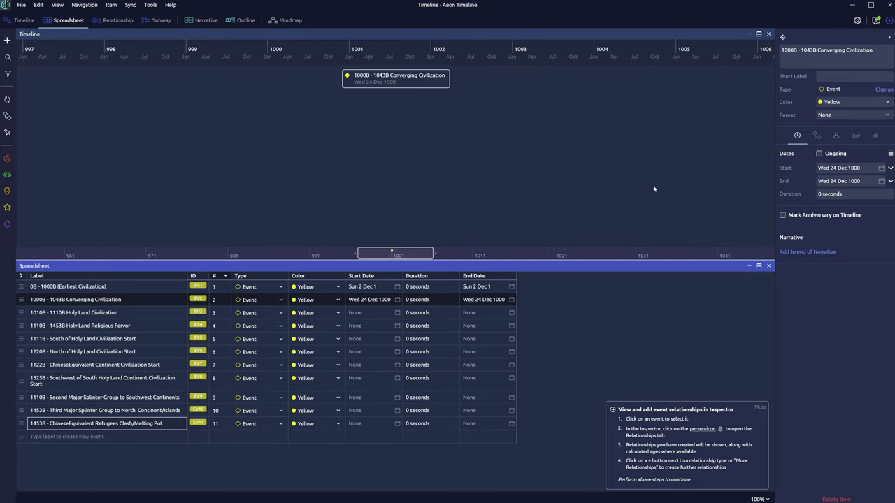
pyautogui.scroll(1, 472, 160)
pyautogui.scroll(1, 473, 159)
pyautogui.scroll(1, 472, 159)
pyautogui.scroll(1, 472, 159)
pyautogui.scroll(1, 471, 160)
pyautogui.scroll(1, 471, 160)
pyautogui.scroll(1, 472, 160)
pyautogui.scroll(1, 472, 160)
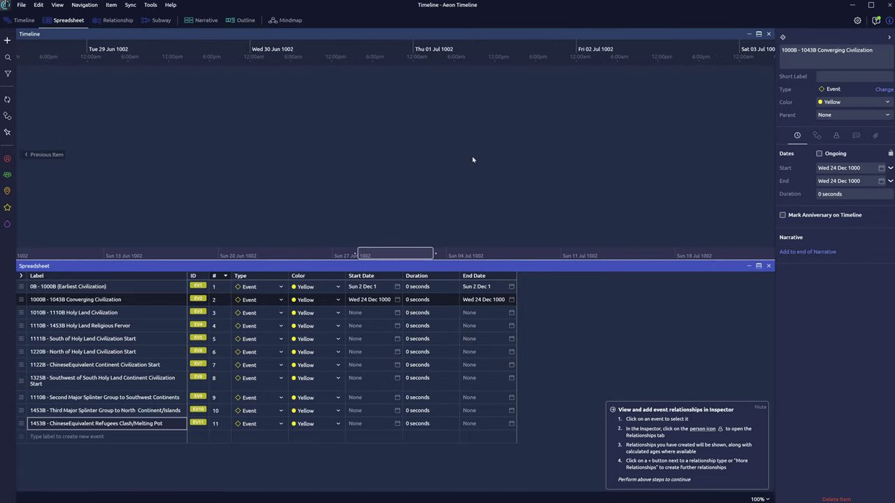
pyautogui.scroll(-2, 472, 160)
pyautogui.scroll(-2, 472, 160)
pyautogui.scroll(-3, 473, 159)
pyautogui.scroll(-3, 474, 159)
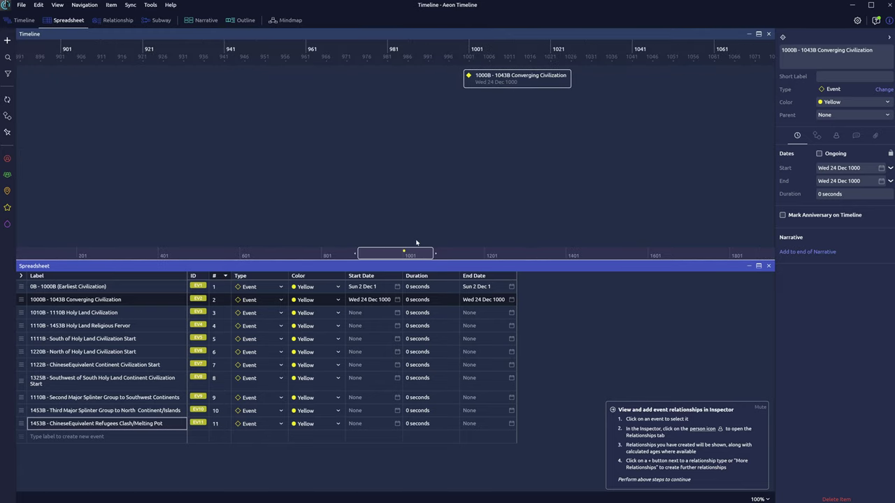
pyautogui.moveTo(416, 253)
pyautogui.mouseDown()
pyautogui.moveTo(435, 258)
pyautogui.moveTo(104, 257)
pyautogui.mouseUp()
pyautogui.click(49, 159)
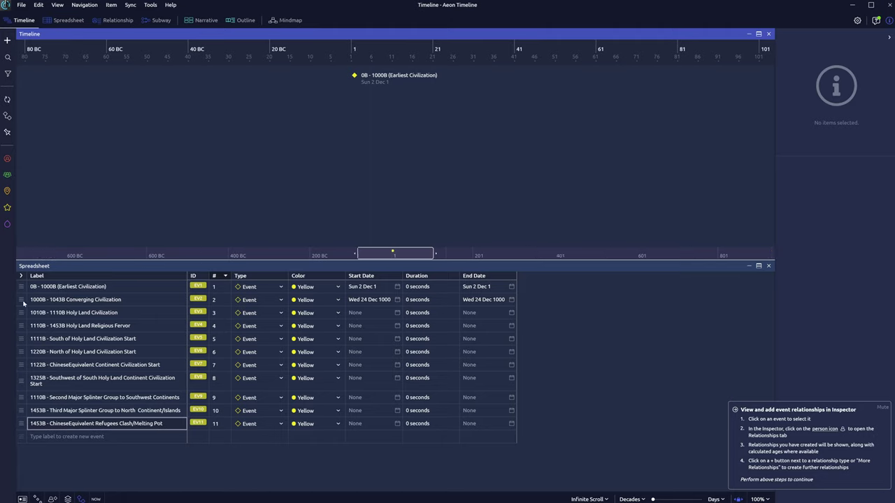
# - Add the ten remaining events, Converging Civilization through Refugees Clash/Melting Pot, to the timeline
pyautogui.moveTo(23, 301); pyautogui.dragTo(358, 121)
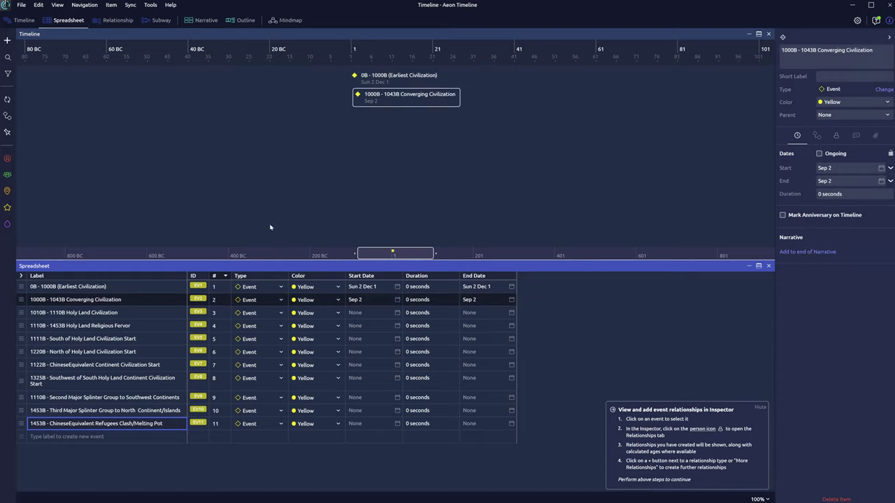
pyautogui.moveTo(21, 314); pyautogui.dragTo(365, 167)
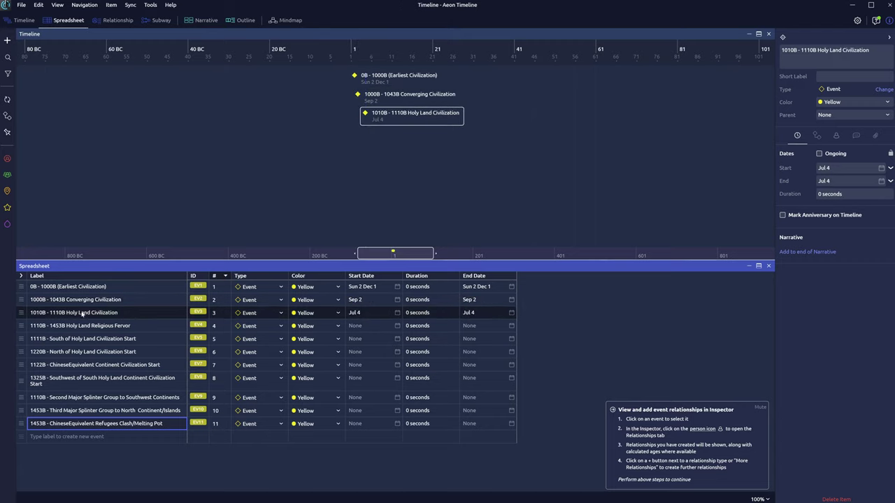
pyautogui.moveTo(26, 328); pyautogui.dragTo(373, 186)
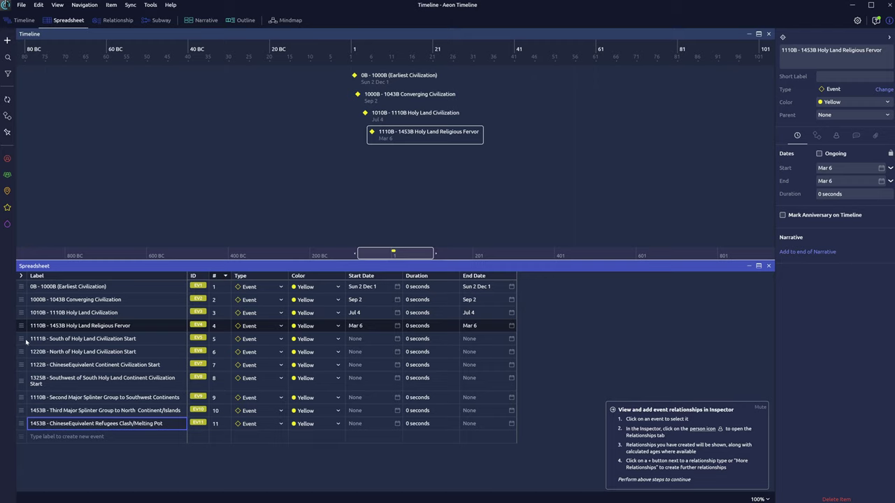
pyautogui.moveTo(32, 339); pyautogui.dragTo(390, 189)
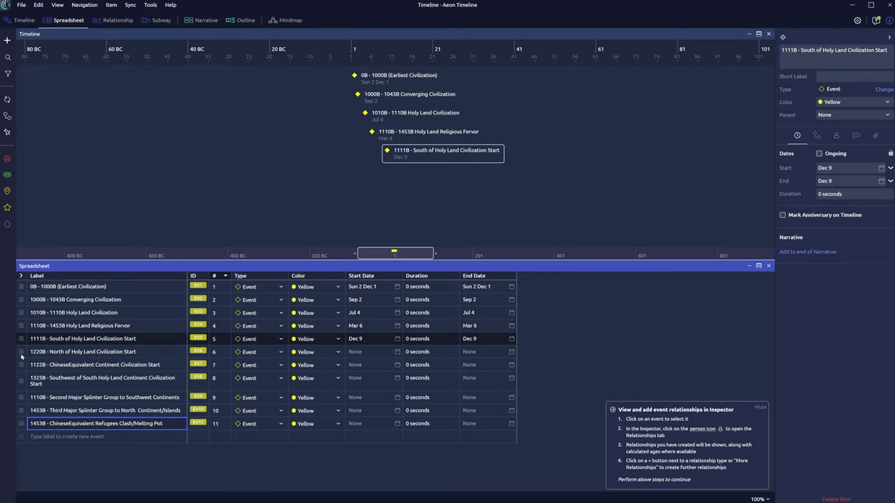
pyautogui.moveTo(22, 351); pyautogui.dragTo(406, 192)
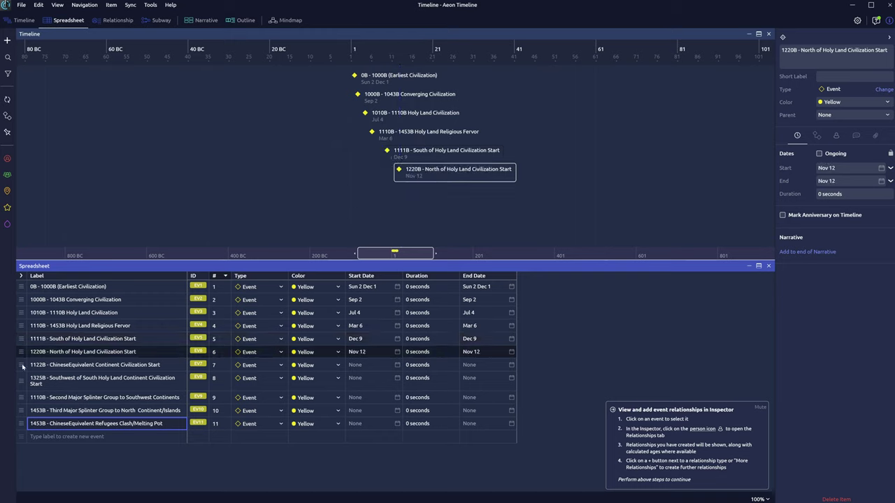
pyautogui.moveTo(21, 365); pyautogui.dragTo(411, 209)
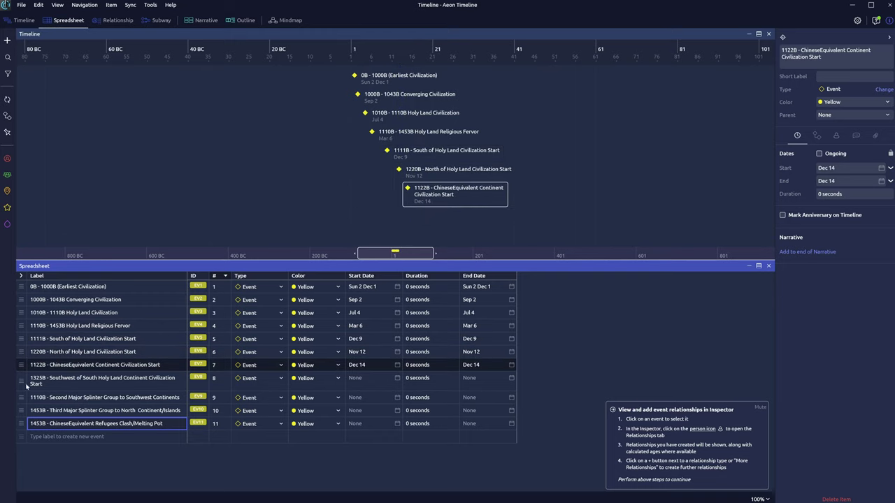
pyautogui.moveTo(26, 385); pyautogui.dragTo(416, 229)
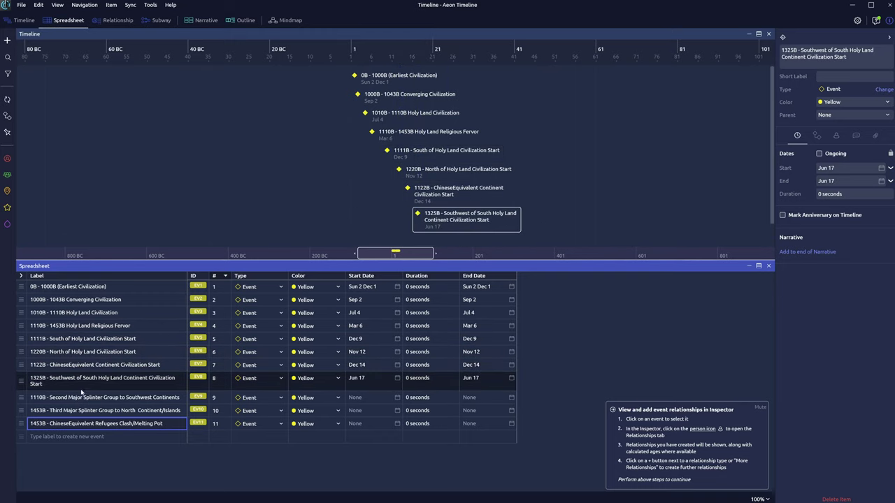
pyautogui.moveTo(22, 398); pyautogui.dragTo(426, 230)
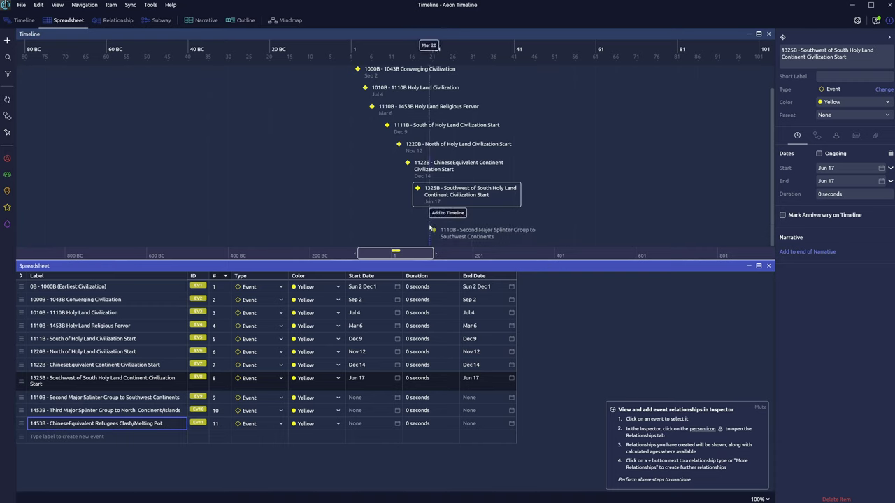
pyautogui.moveTo(22, 411); pyautogui.dragTo(433, 236)
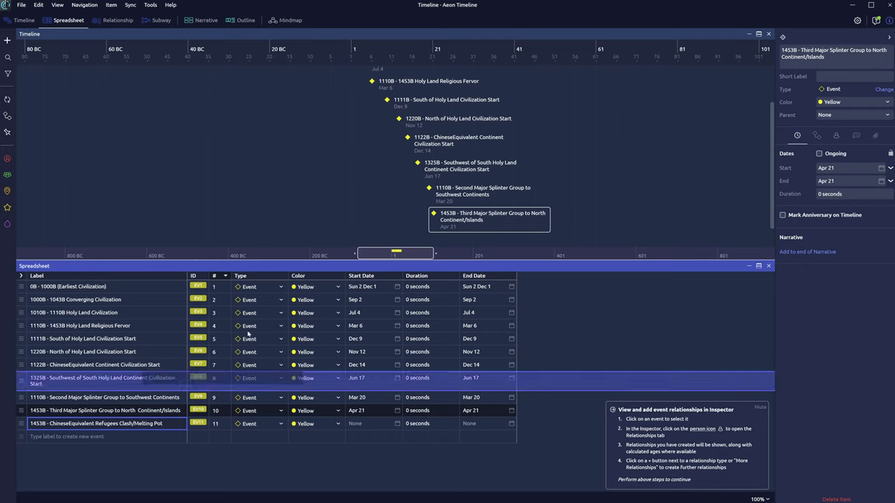
pyautogui.moveTo(20, 425); pyautogui.dragTo(442, 236)
pyautogui.scroll(2, 609, 185)
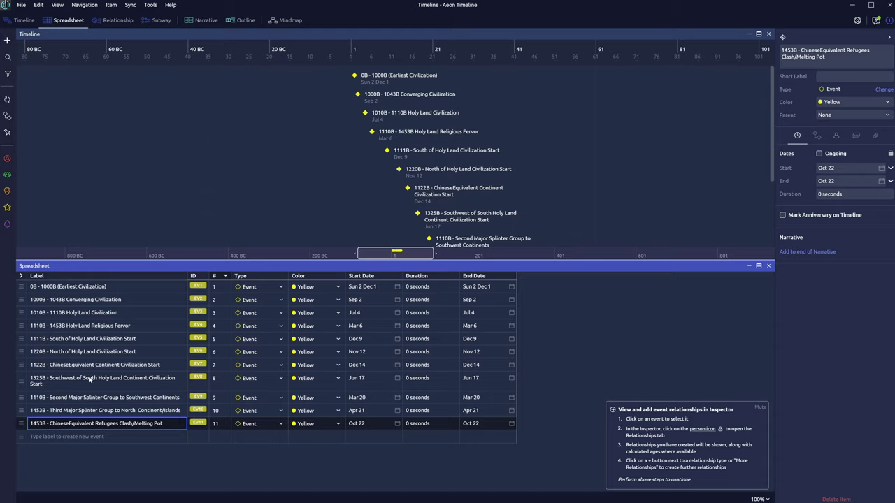
pyautogui.click(76, 437)
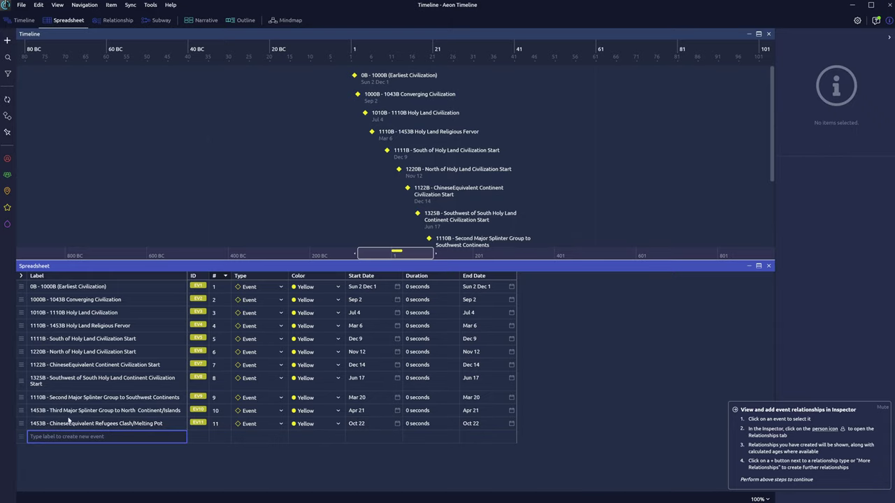
pyautogui.write('Main Contienent')
# - Add a 'Main Continent' event at Oct 1 BC and move Earliest Civilization to 1 Sep 2
pyautogui.press('Return')
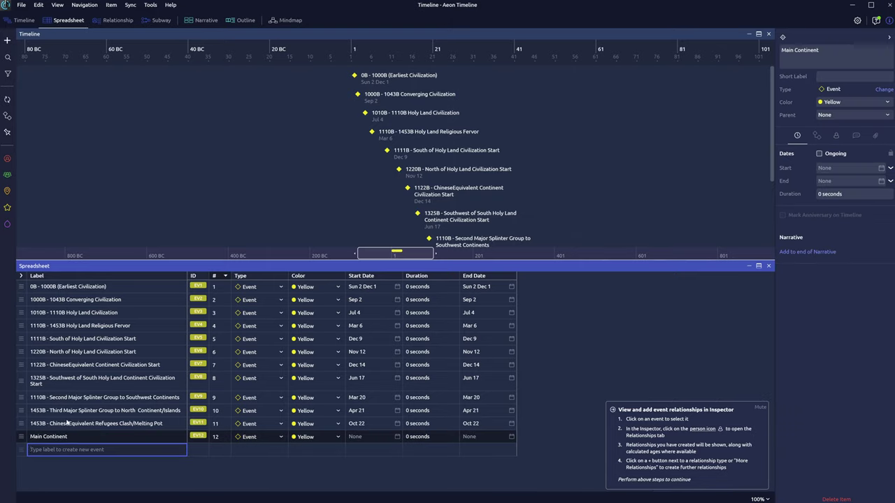
pyautogui.click(70, 436)
pyautogui.moveTo(21, 437); pyautogui.dragTo(350, 144)
pyautogui.moveTo(355, 94); pyautogui.dragTo(386, 80)
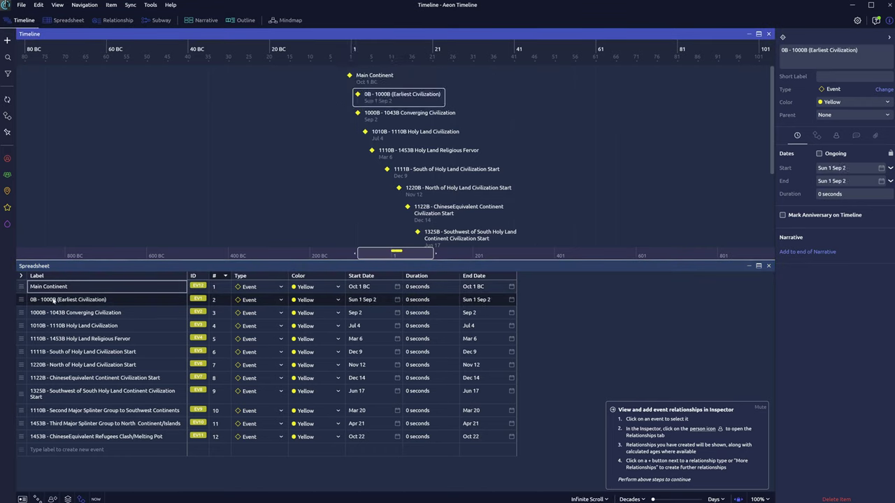
# - Nest Earliest Civilization and Converging Civilization under Main Continent
pyautogui.click(26, 318)
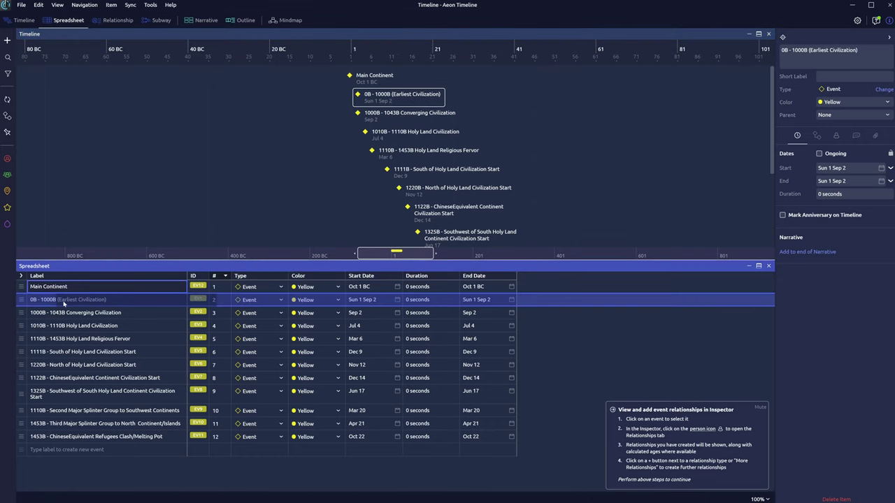
pyautogui.moveTo(21, 287); pyautogui.dragTo(21, 314)
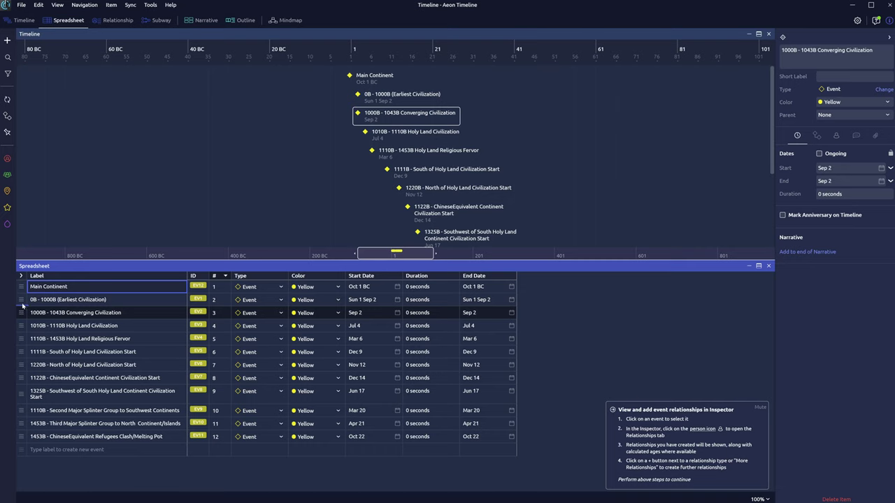
pyautogui.moveTo(22, 313); pyautogui.dragTo(34, 288)
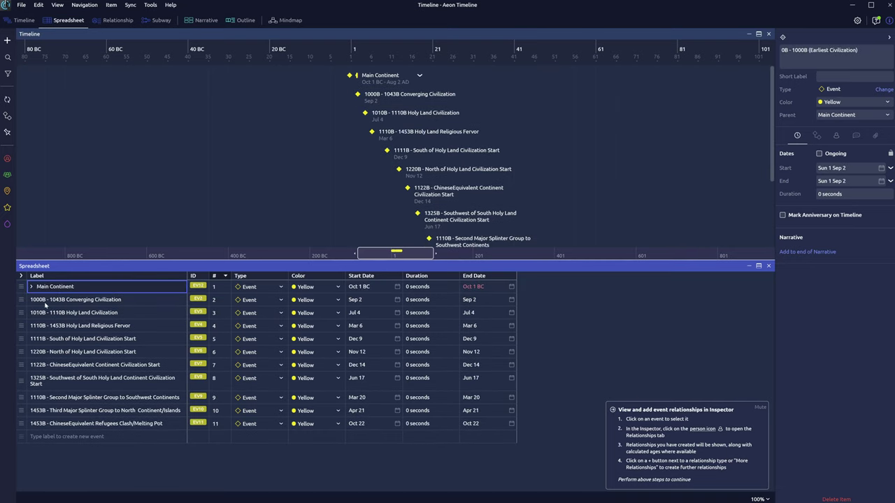
pyautogui.click(27, 290)
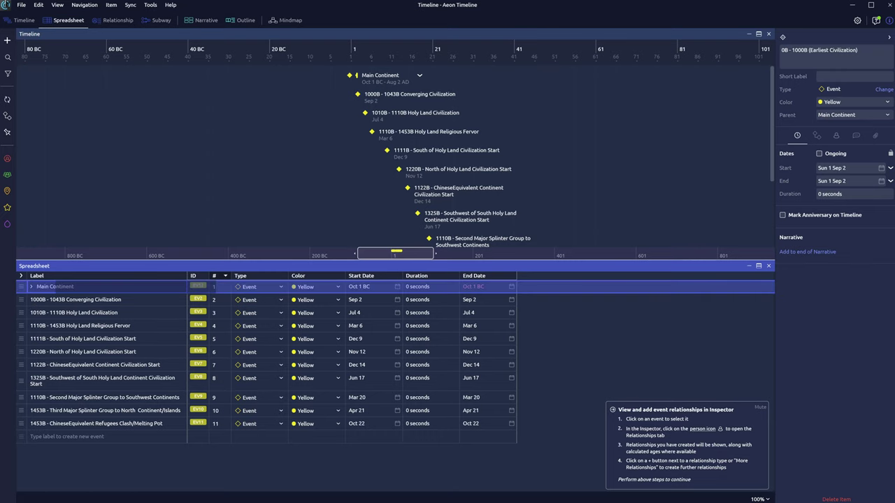
pyautogui.moveTo(27, 289); pyautogui.dragTo(42, 287)
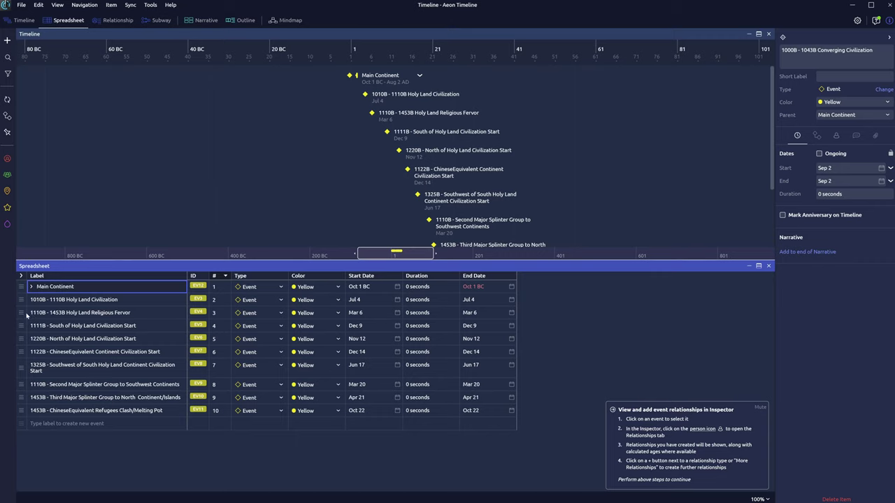
# - Put Religious Fervor under Holy Land Civilization and Refugees Clash under Main Continent, then expand Main Continent
pyautogui.moveTo(30, 316); pyautogui.dragTo(91, 302)
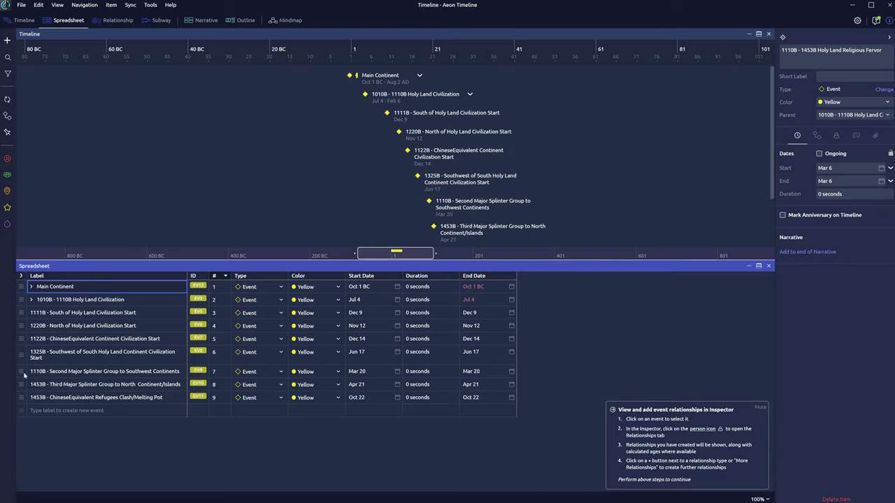
pyautogui.moveTo(25, 398); pyautogui.dragTo(77, 287)
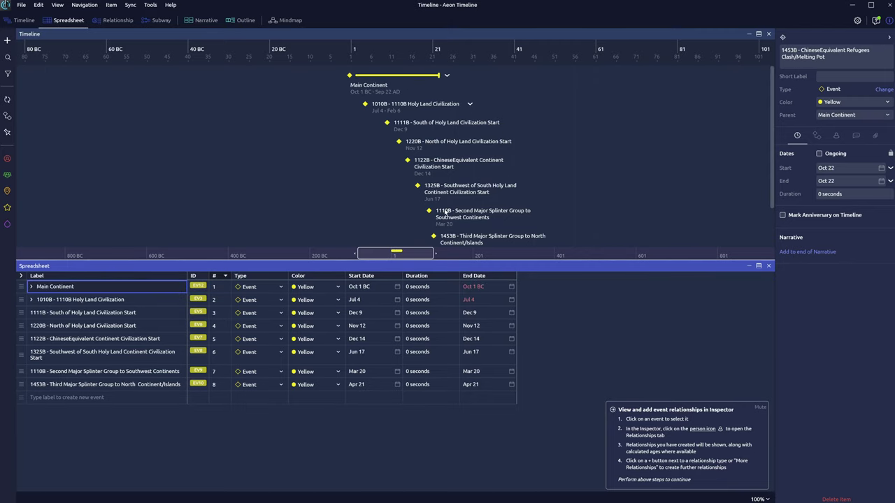
pyautogui.click(447, 76)
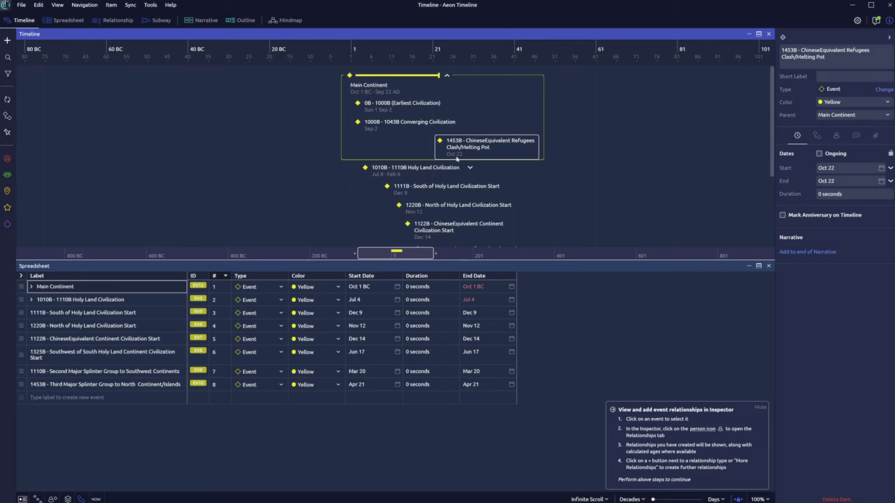
pyautogui.scroll(-1, 448, 213)
pyautogui.scroll(-2, 490, 196)
pyautogui.scroll(1, 560, 174)
pyautogui.scroll(-1, 630, 149)
pyautogui.scroll(-1, 630, 148)
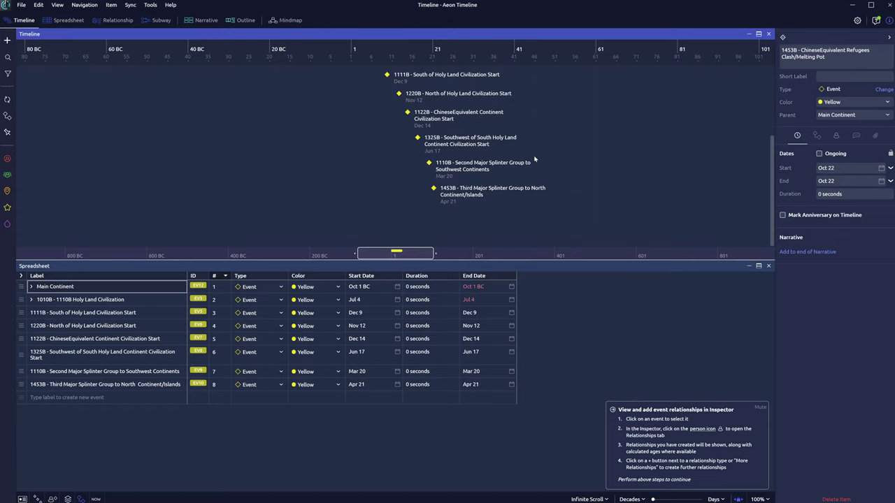
pyautogui.keyDown('ctrl'); pyautogui.scroll(1, 534, 160); pyautogui.keyUp('ctrl')
pyautogui.keyDown('ctrl'); pyautogui.scroll(1, 533, 160); pyautogui.keyUp('ctrl')
pyautogui.keyDown('ctrl'); pyautogui.scroll(1, 533, 163); pyautogui.keyUp('ctrl')
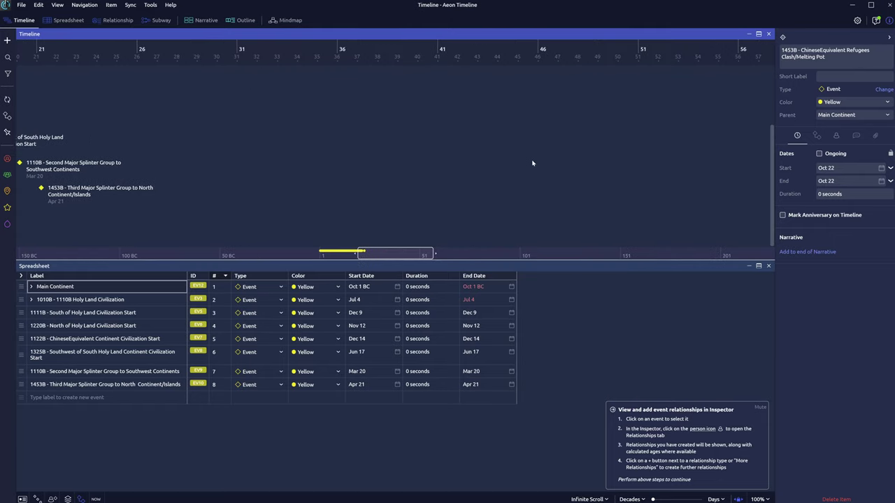
pyautogui.keyDown('ctrl'); pyautogui.scroll(-2, 533, 163); pyautogui.keyUp('ctrl')
pyautogui.keyDown('ctrl'); pyautogui.scroll(-1, 532, 163); pyautogui.keyUp('ctrl')
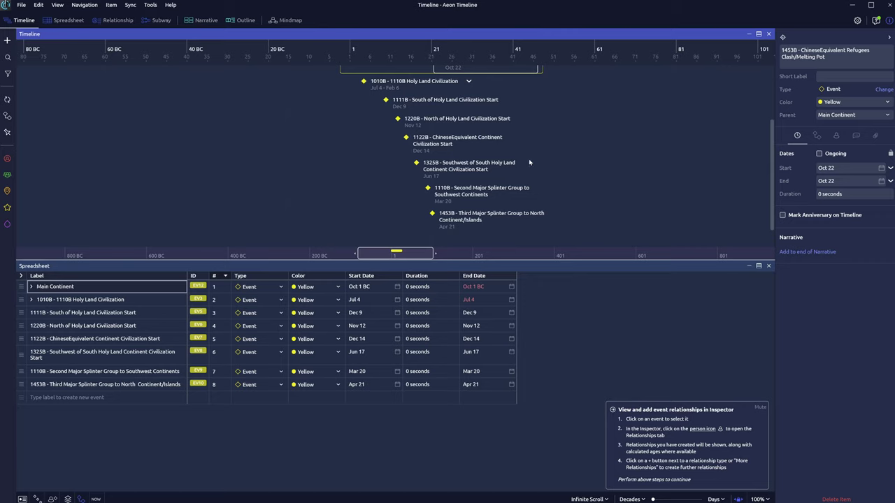
pyautogui.click(207, 20)
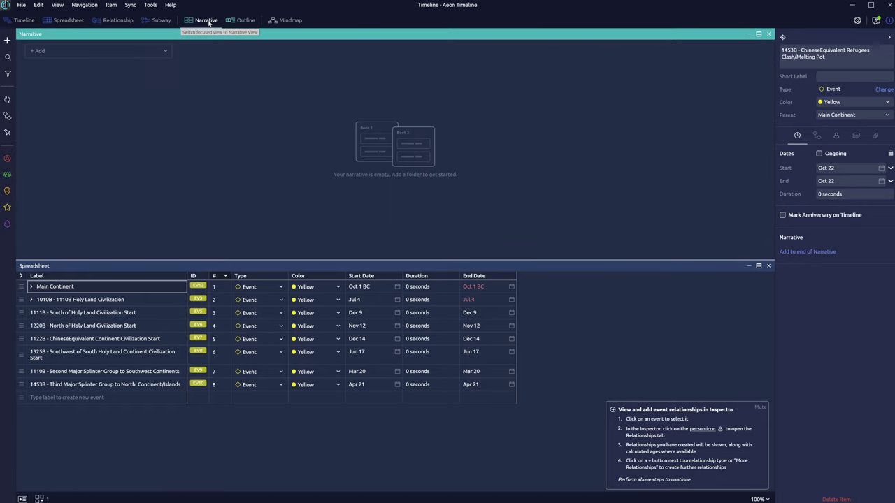
pyautogui.click(244, 23)
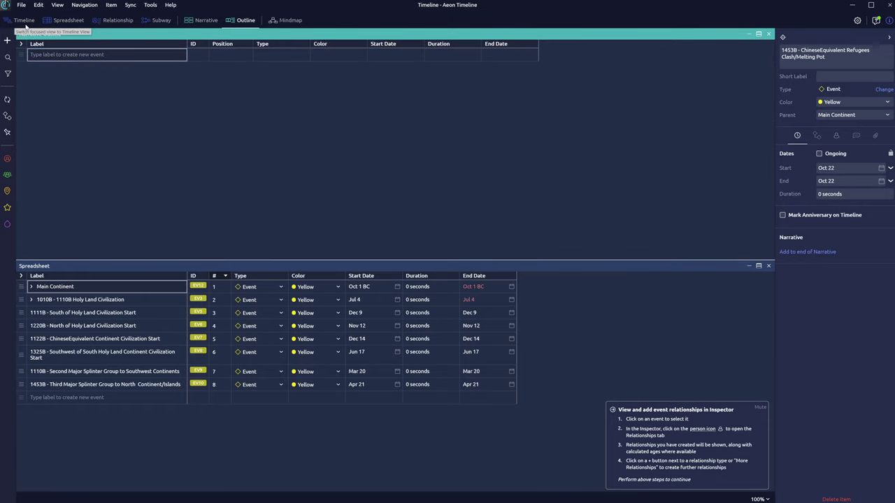
pyautogui.click(25, 23)
pyautogui.click(114, 22)
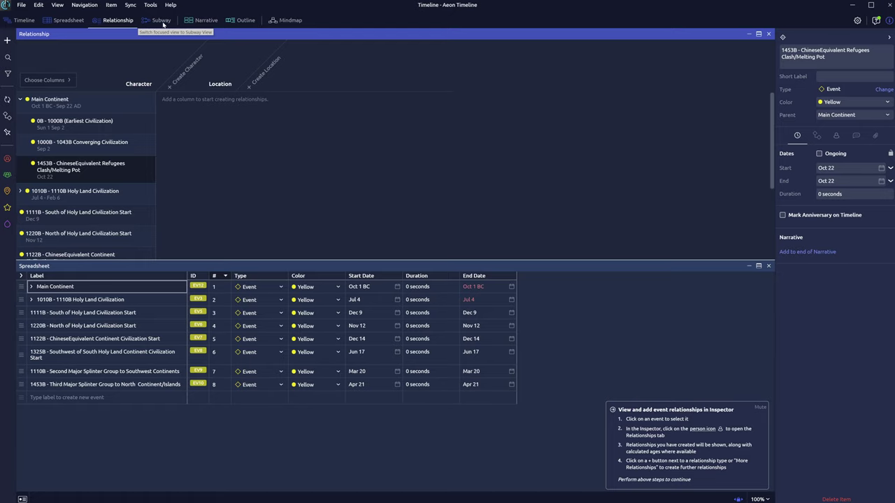
pyautogui.click(161, 21)
pyautogui.click(206, 21)
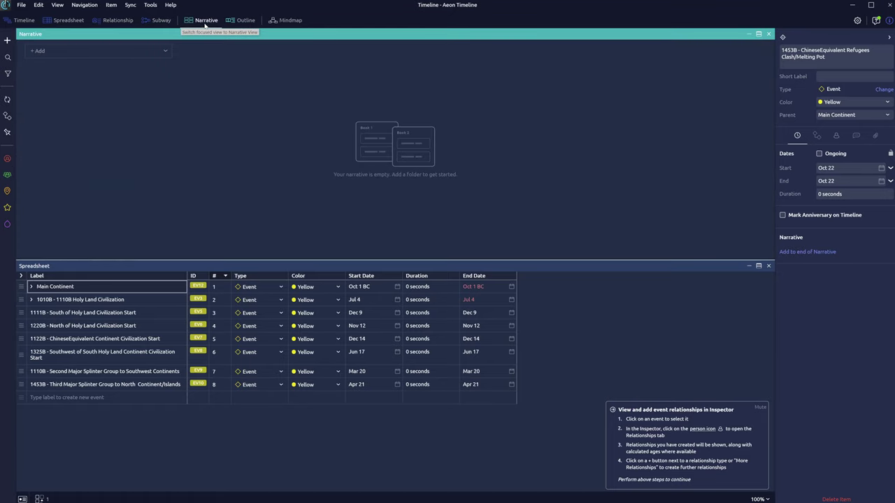
pyautogui.click(25, 21)
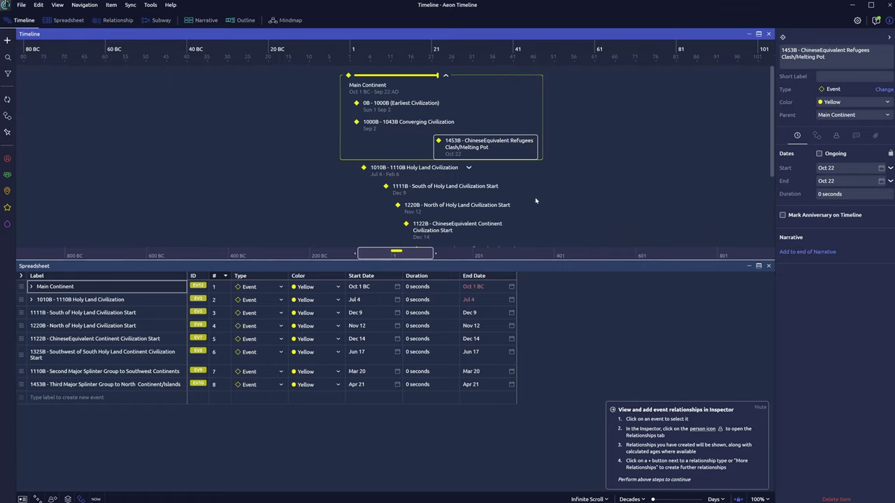
pyautogui.scroll(-2, 532, 199)
pyautogui.scroll(-3, 531, 197)
pyautogui.scroll(3, 529, 192)
pyautogui.scroll(2, 526, 185)
pyautogui.scroll(-2, 525, 185)
pyautogui.scroll(-1, 526, 185)
pyautogui.scroll(3, 525, 183)
pyautogui.click(857, 21)
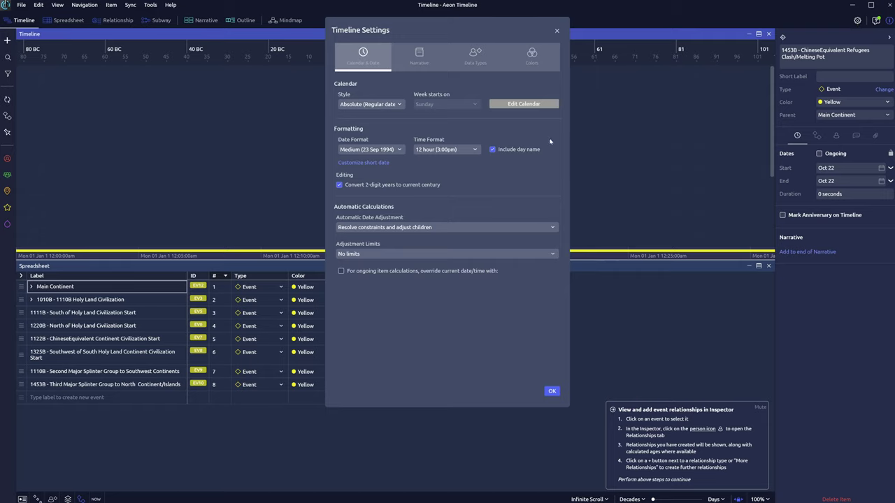
pyautogui.click(476, 150)
pyautogui.click(400, 150)
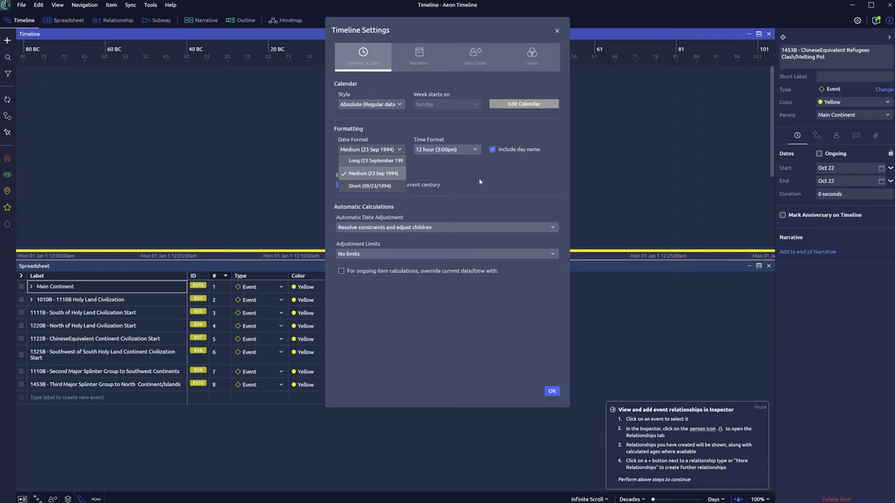
pyautogui.click(480, 182)
pyautogui.click(476, 154)
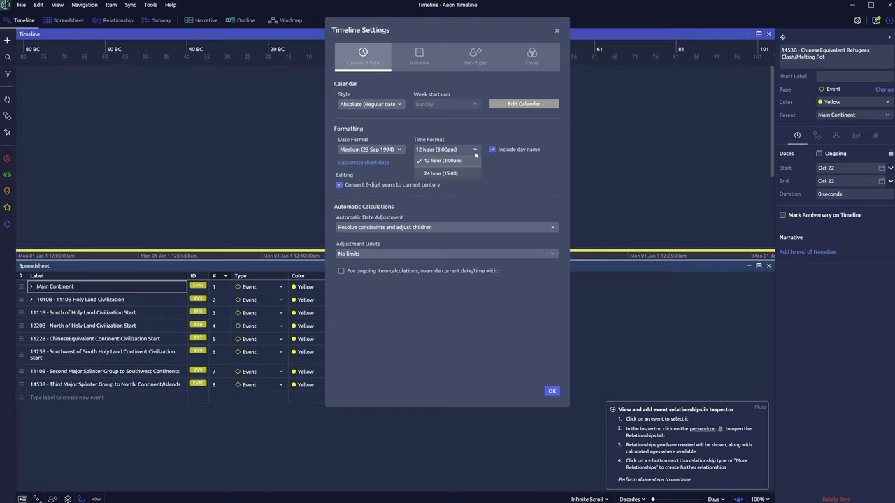
pyautogui.click(519, 163)
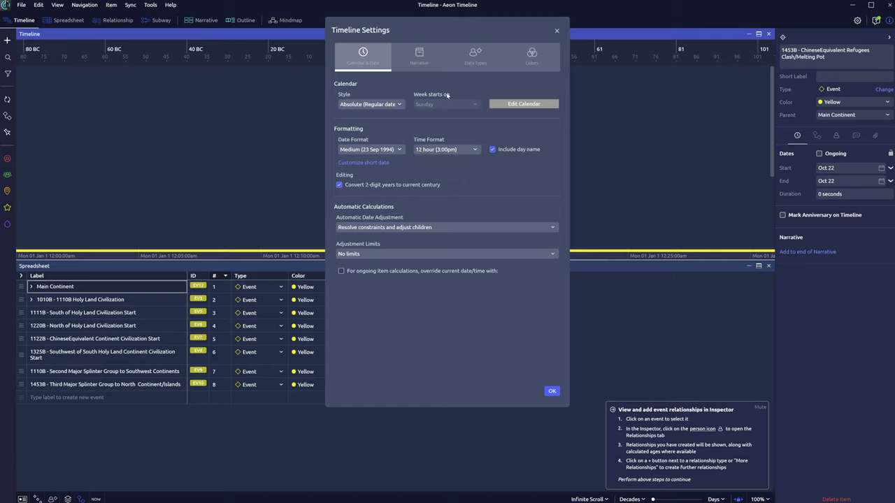
pyautogui.click(422, 57)
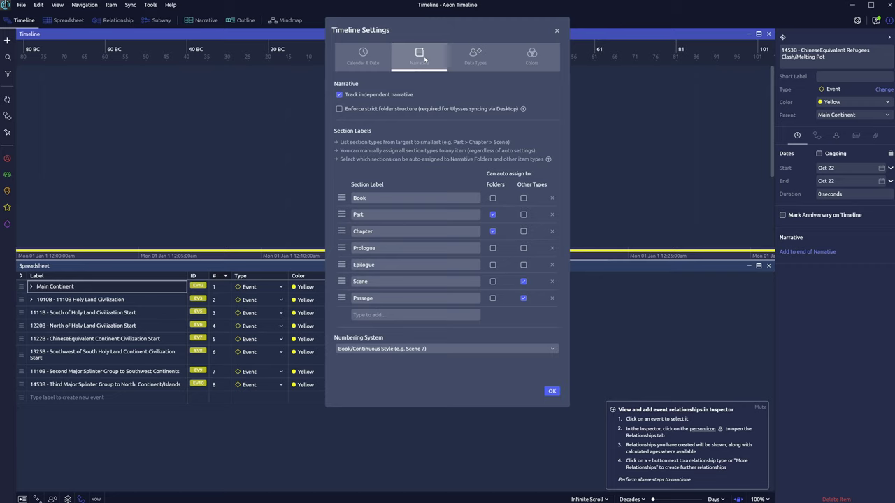
pyautogui.click(470, 62)
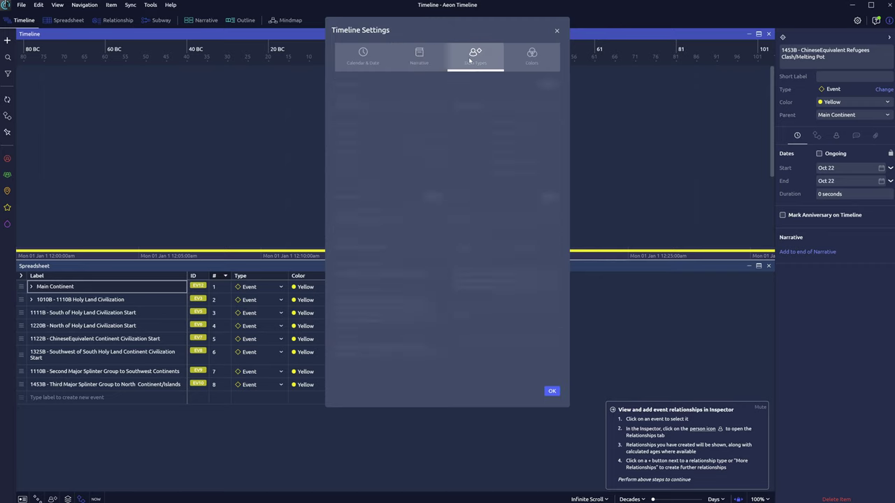
pyautogui.click(523, 59)
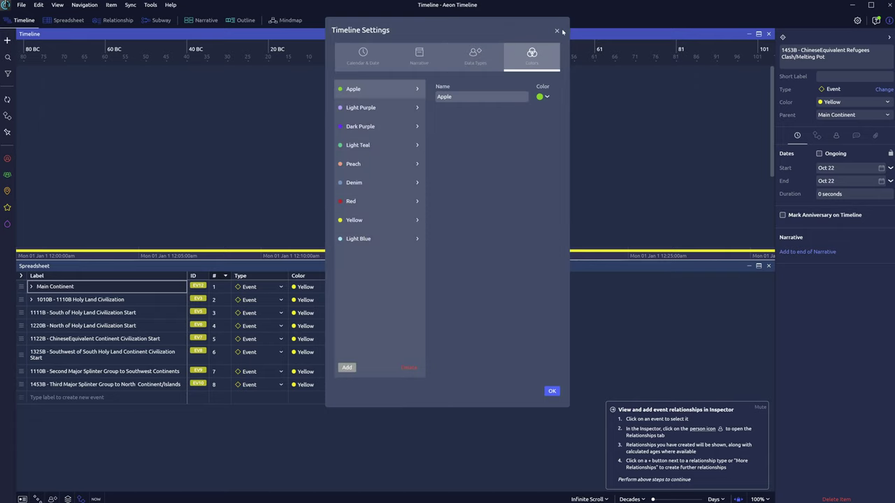
pyautogui.click(556, 32)
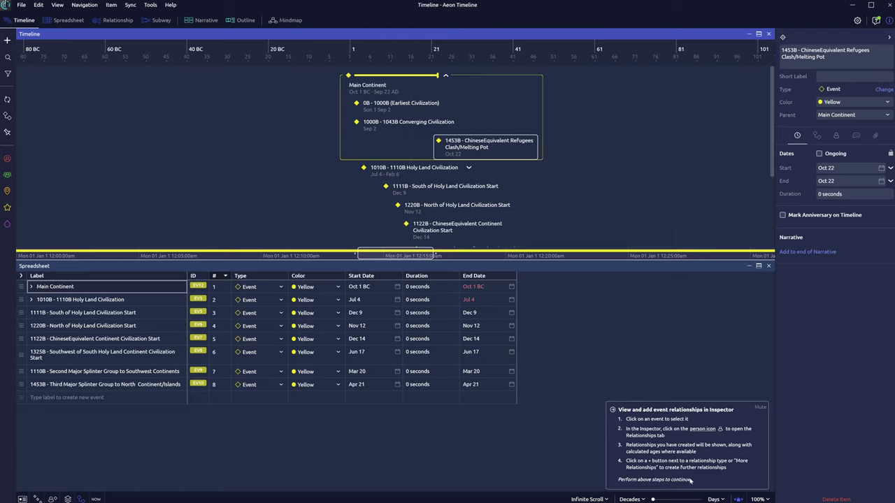
# - Set the timeline's widest zoom level to Millenia
pyautogui.click(641, 500)
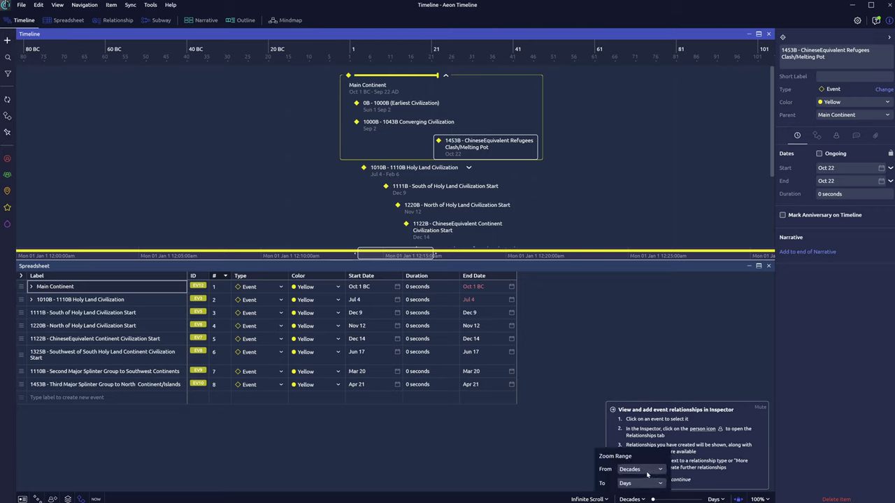
pyautogui.click(649, 471)
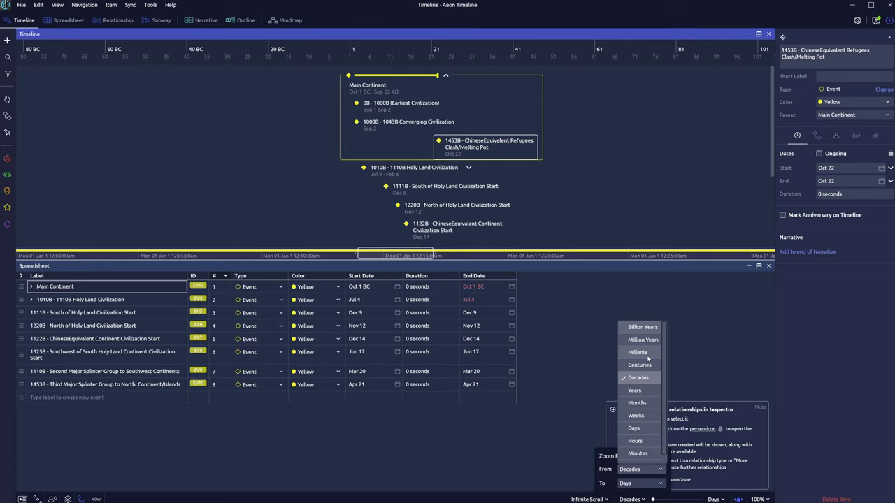
pyautogui.click(648, 357)
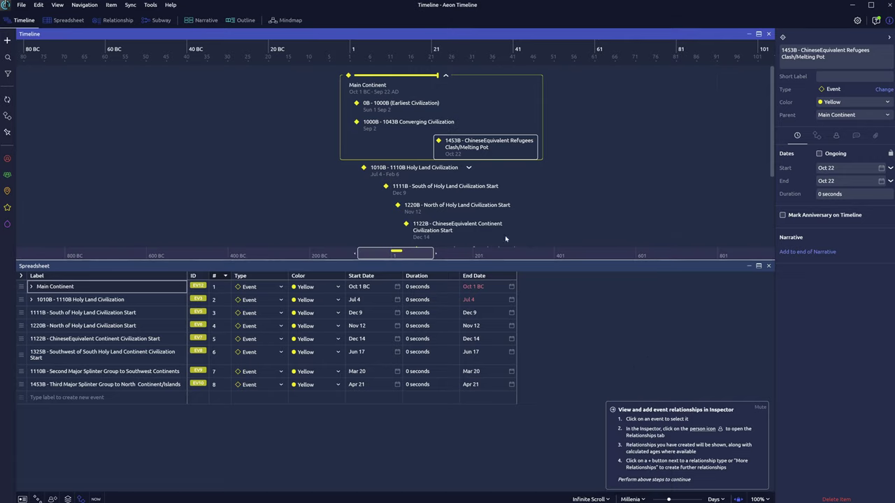
pyautogui.scroll(2, 582, 212)
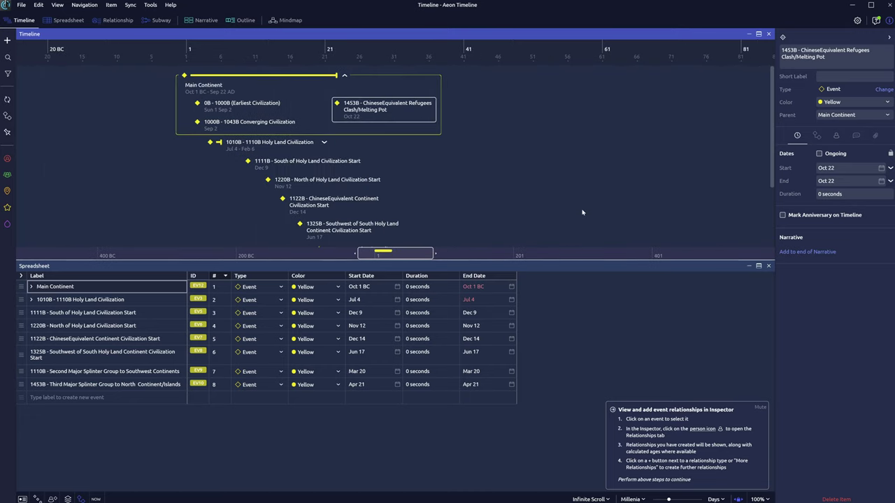
pyautogui.scroll(-2, 583, 212)
pyautogui.scroll(-1, 583, 212)
pyautogui.scroll(-1, 582, 212)
pyautogui.scroll(-1, 581, 213)
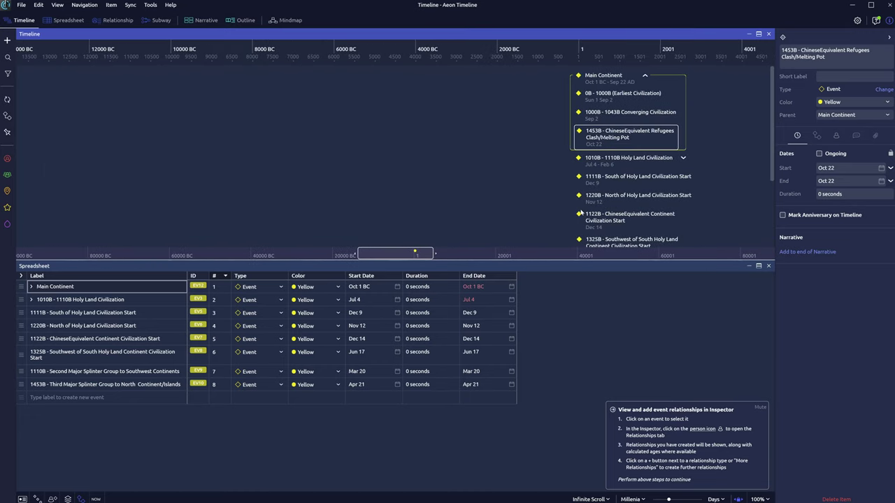
# - Recentre the timeline near year 1, leaving the date range on Infinite Scroll
pyautogui.click(430, 258)
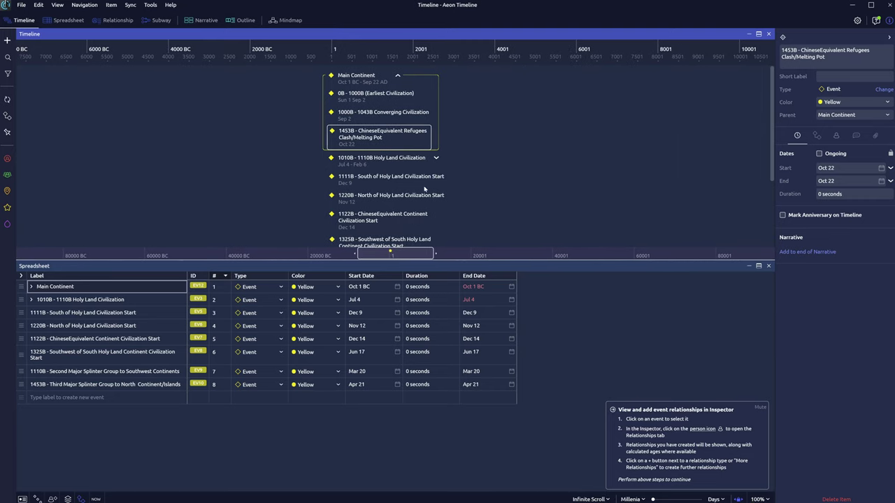
pyautogui.click(608, 499)
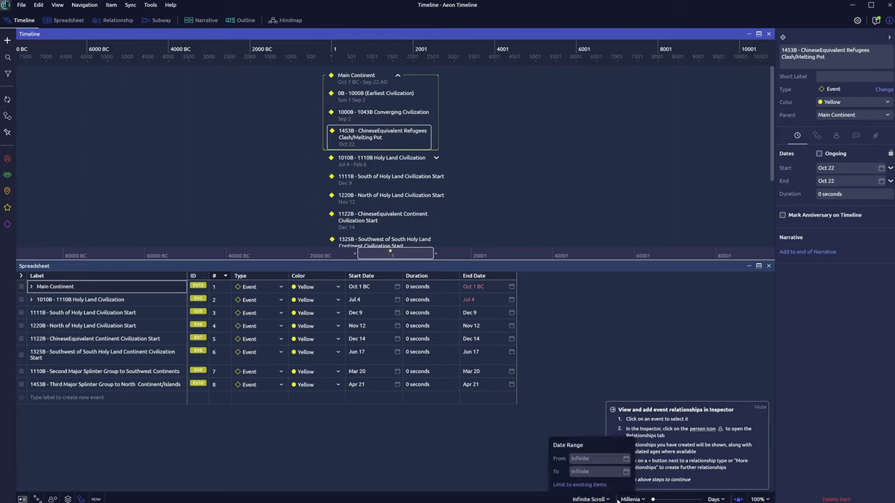
pyautogui.click(610, 500)
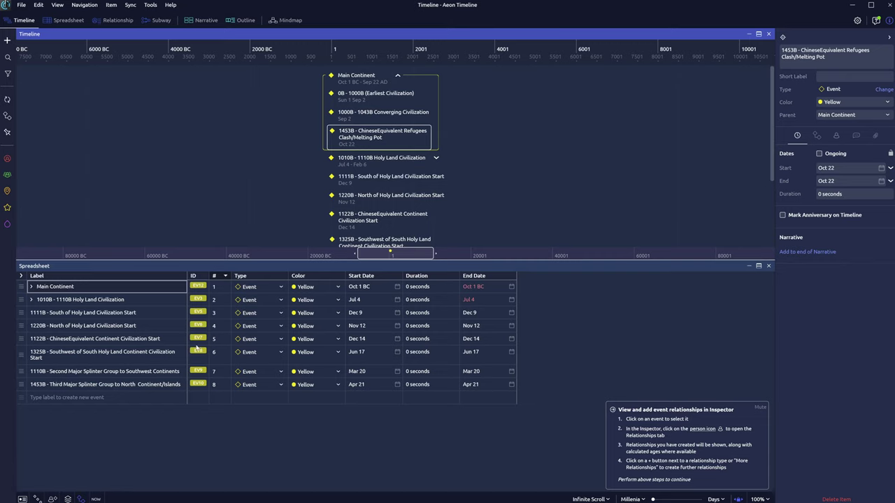
pyautogui.hscroll(-3, 454, 196)
pyautogui.hscroll(3, 490, 182)
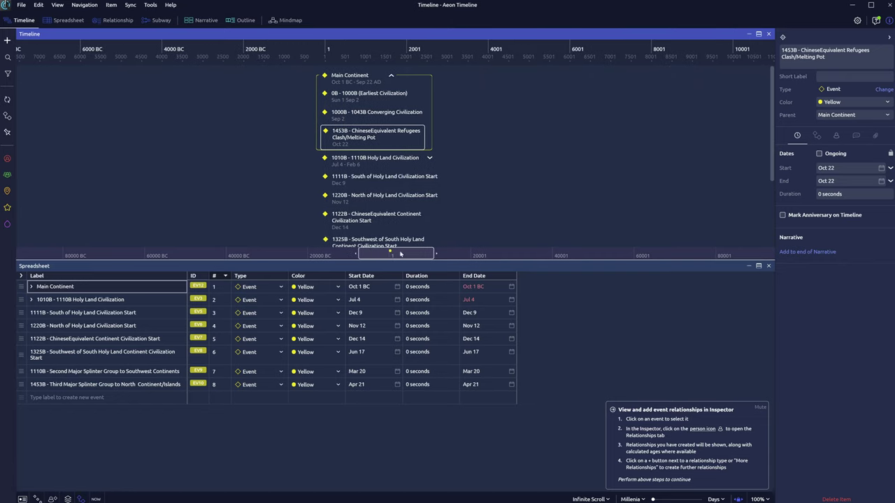
# - Toggle the tutorial panel open and closed, then nudge the timeline toward later dates
pyautogui.click(878, 23)
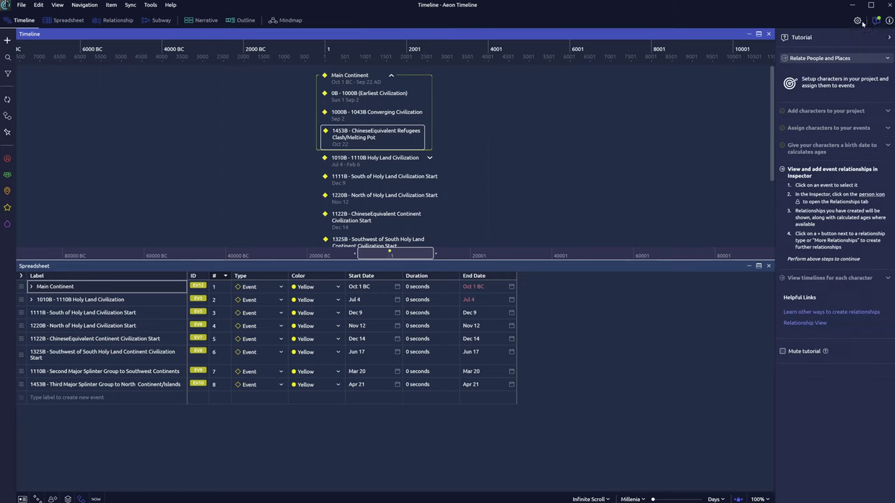
pyautogui.click(874, 22)
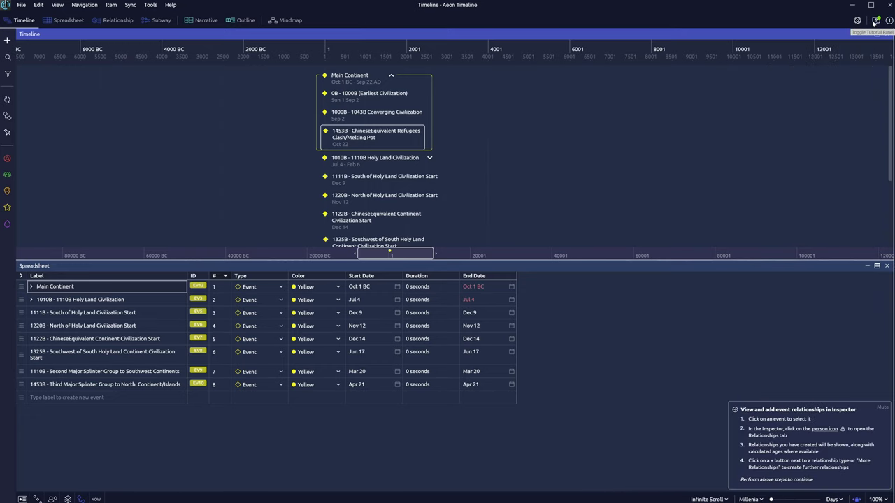
pyautogui.moveTo(411, 261); pyautogui.dragTo(416, 259)
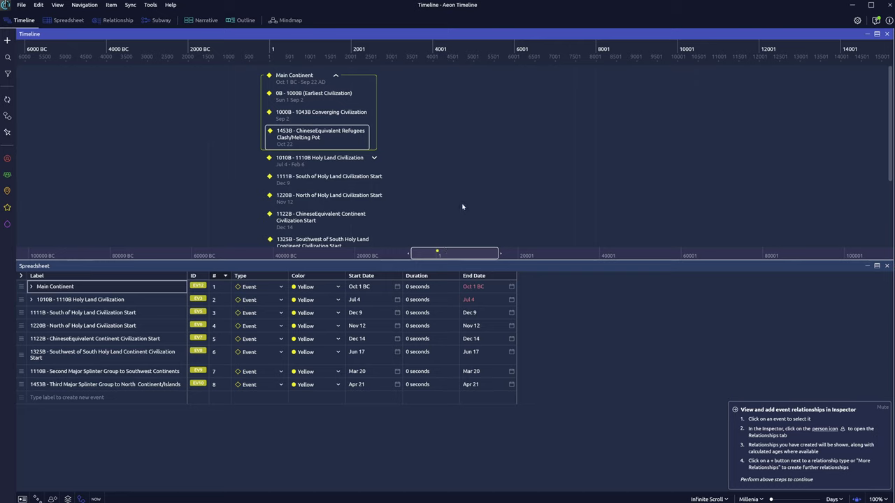
pyautogui.scroll(-3, 405, 205)
pyautogui.scroll(-2, 406, 203)
pyautogui.scroll(3, 416, 203)
pyautogui.scroll(2, 428, 196)
# - Colour Main Continent dark purple, the 1453B splinter-group event light teal, and the 1122B event red
pyautogui.click(341, 290)
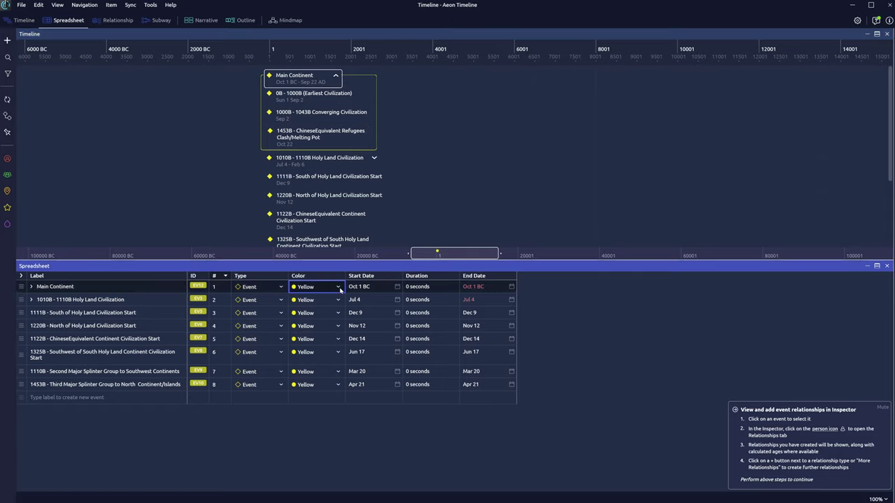
pyautogui.click(338, 287)
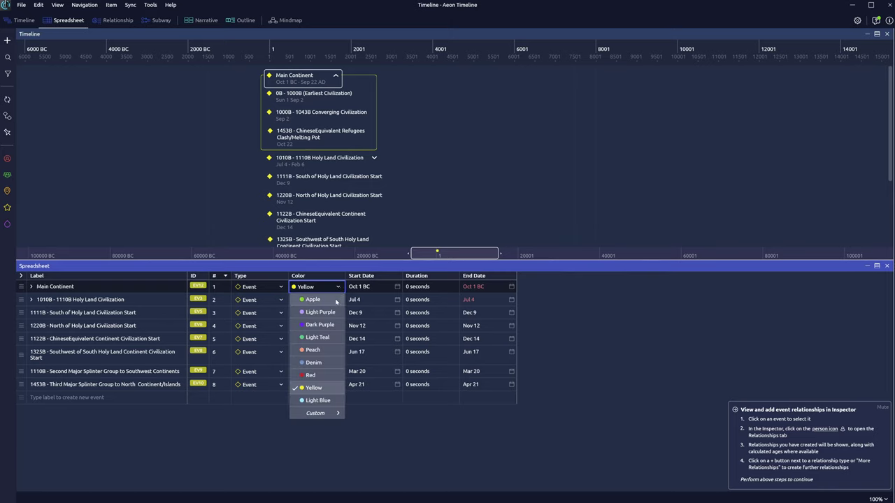
pyautogui.click(332, 325)
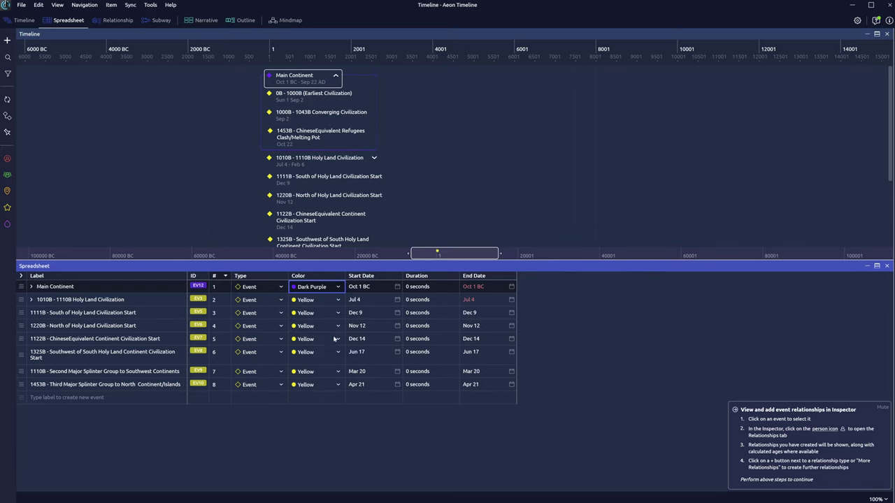
pyautogui.click(338, 385)
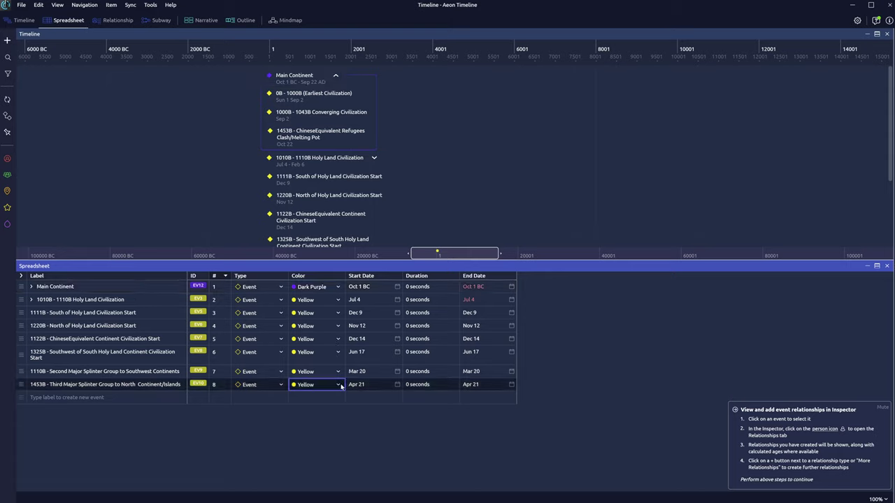
pyautogui.click(334, 296)
pyautogui.scroll(-3, 428, 198)
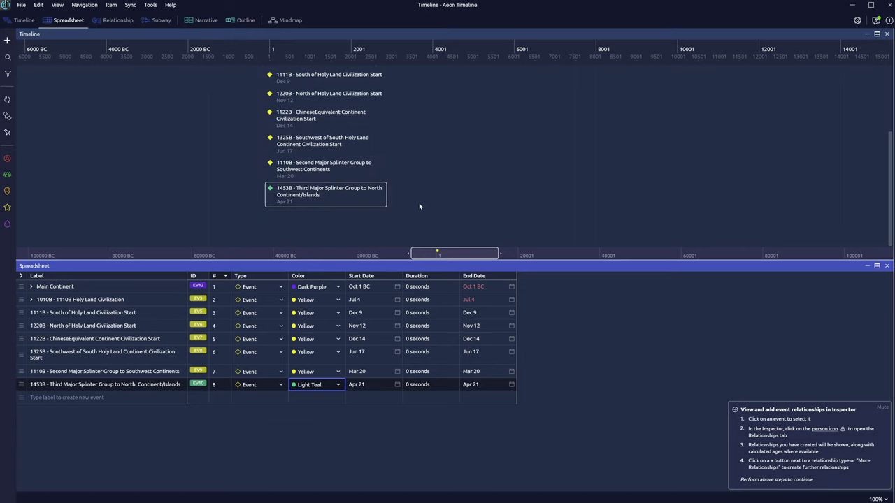
pyautogui.scroll(2, 419, 206)
pyautogui.scroll(1, 407, 215)
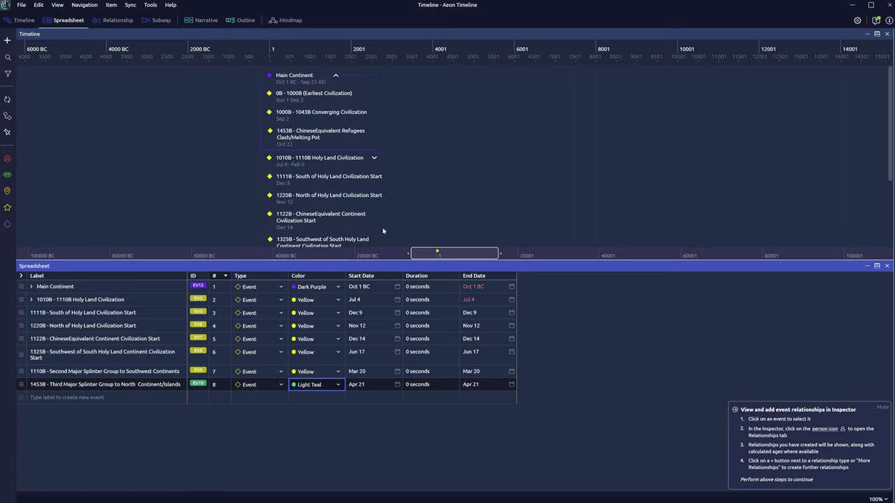
pyautogui.click(337, 339)
pyautogui.click(311, 427)
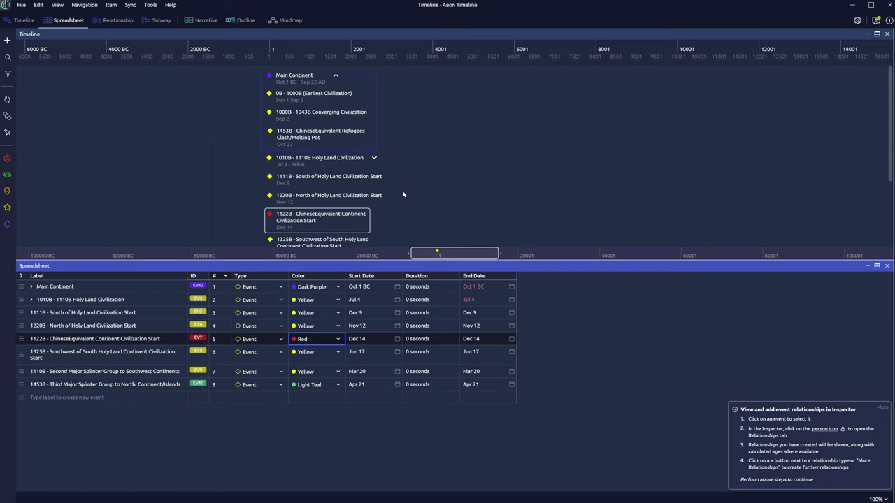
pyautogui.hotkey('alt', 'Tab')
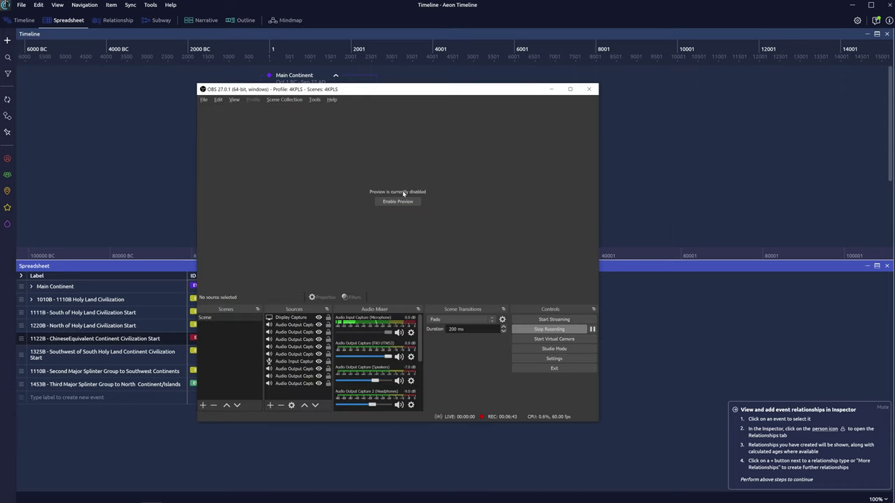
pyautogui.hotkey('alt', 'Tab')
pyautogui.press('Tab')
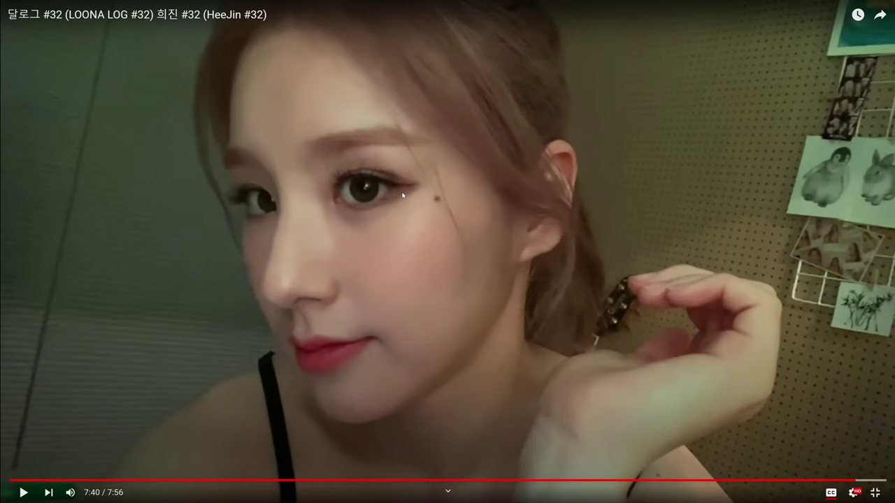
pyautogui.hotkey('alt', 'Tab')
pyautogui.click(402, 195)
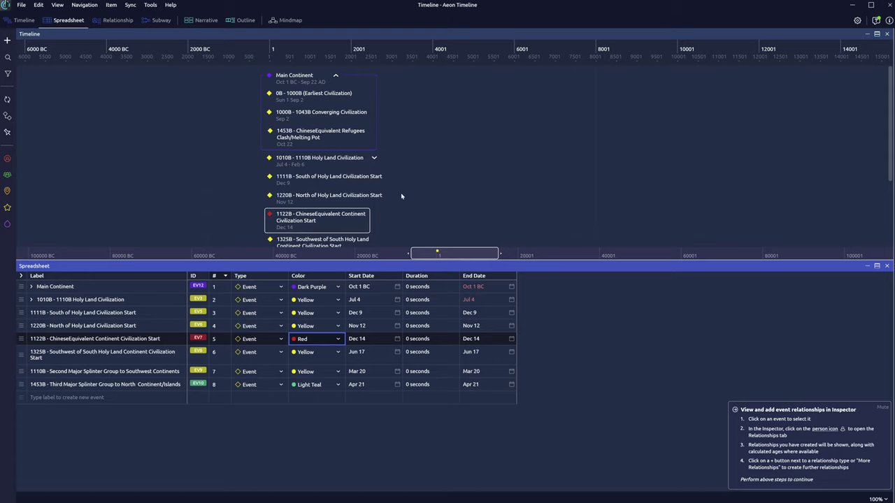
pyautogui.hotkey('alt', 'Tab')
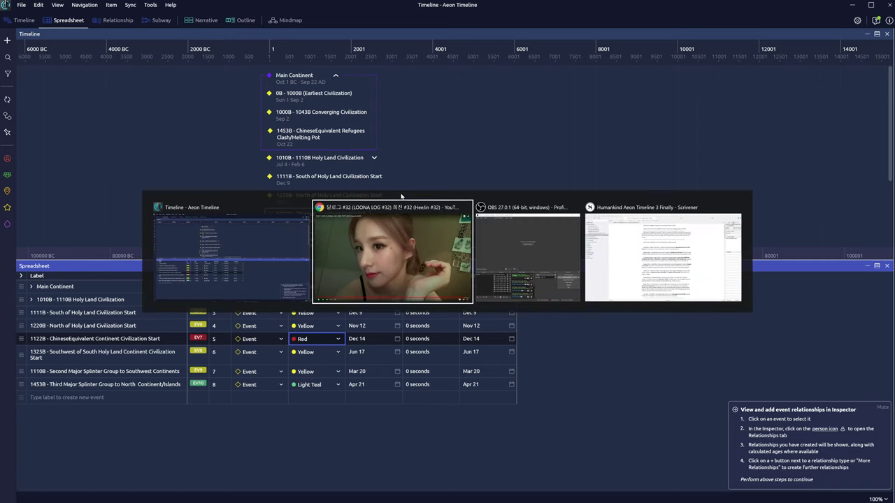
pyautogui.press('Tab')
pyautogui.press('Tab')
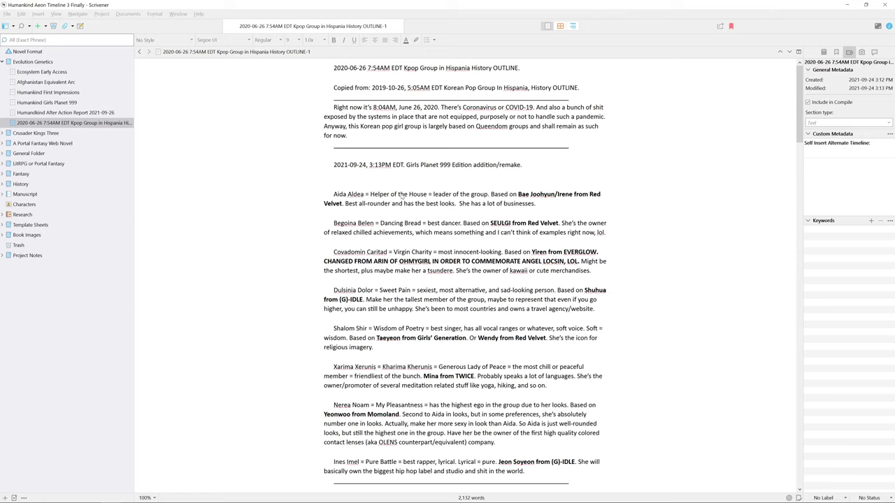
pyautogui.hotkey('alt', 'Tab')
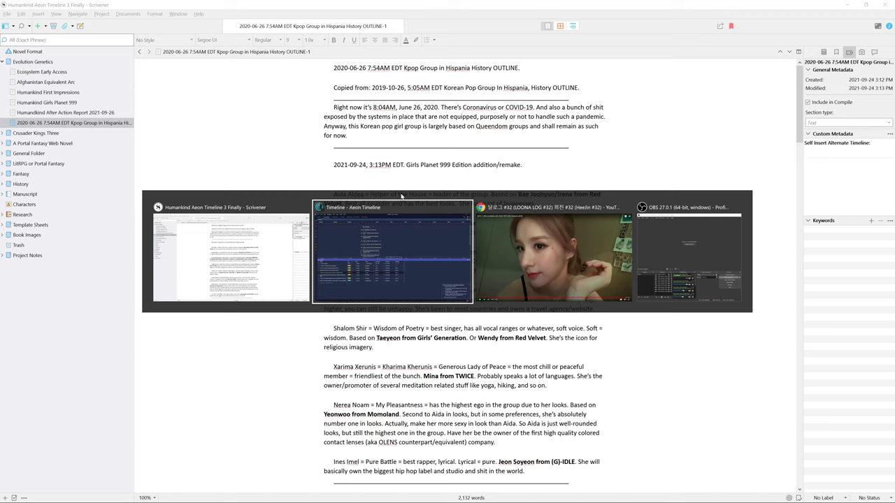
pyautogui.hotkey('alt', 'Tab')
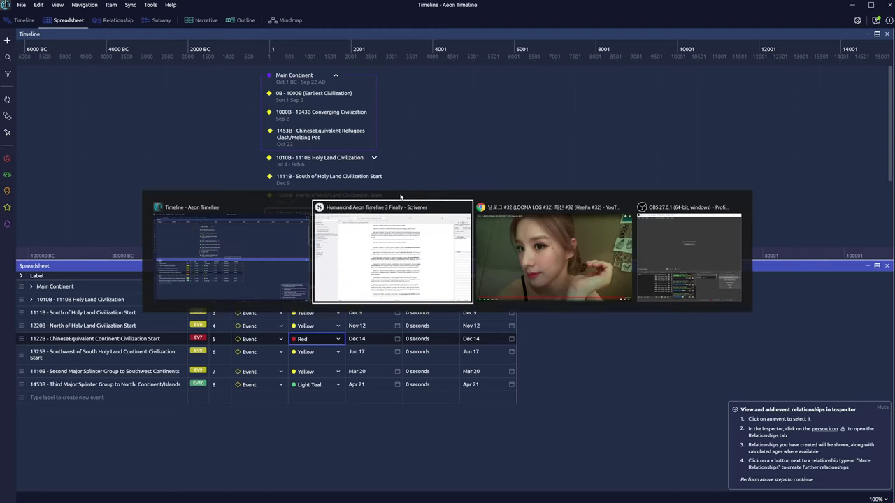
pyautogui.hotkey('alt', 'Tab')
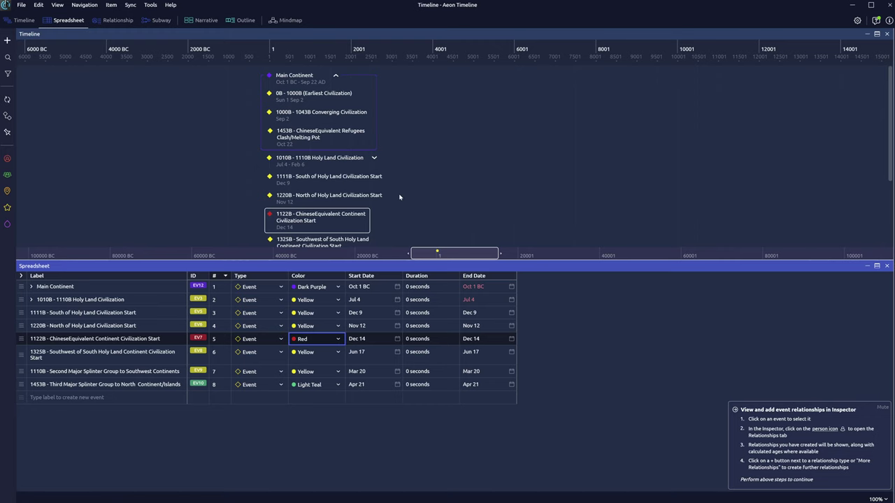
pyautogui.hotkey('alt', 'Tab')
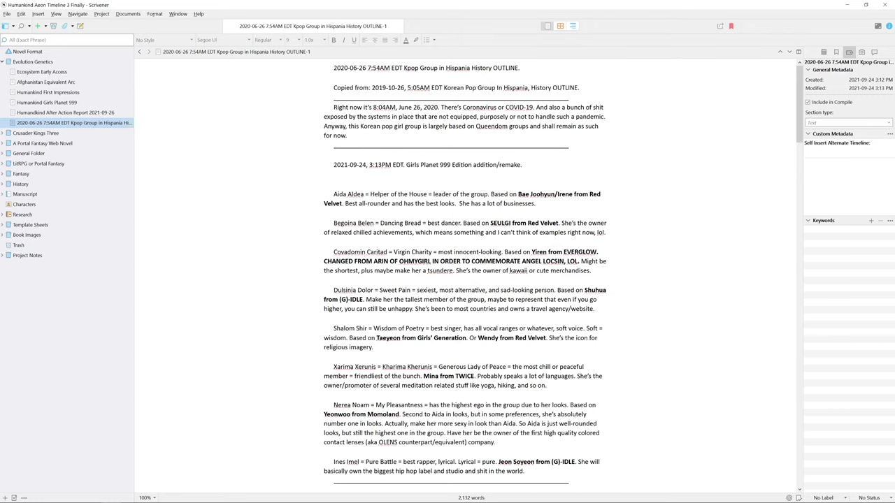
pyautogui.hotkey('alt', 'Tab')
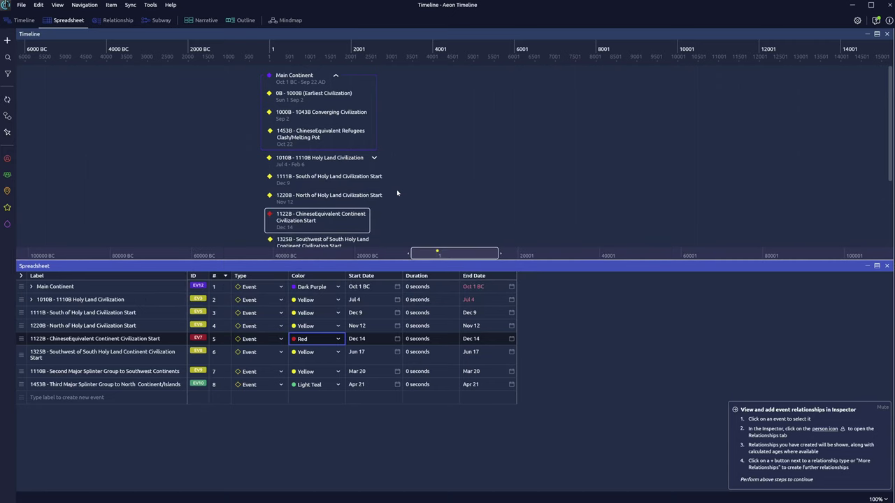
pyautogui.hotkey('alt', 'Tab')
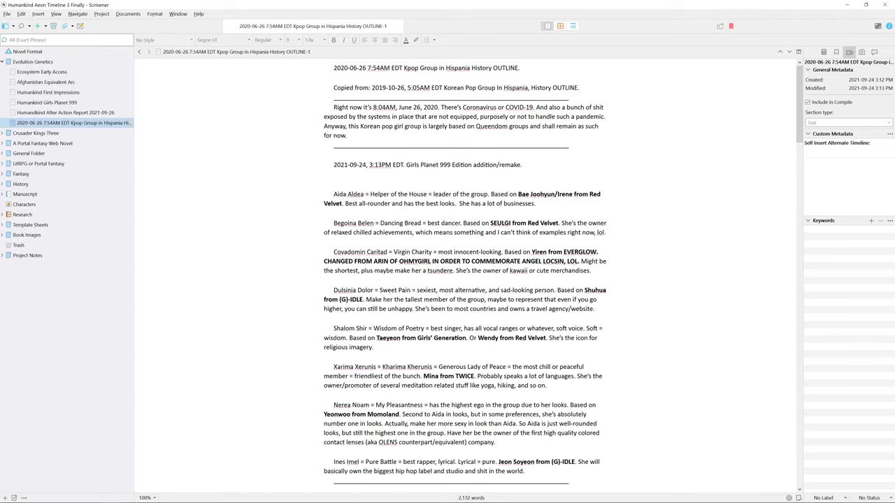
pyautogui.hotkey('alt', 'Tab')
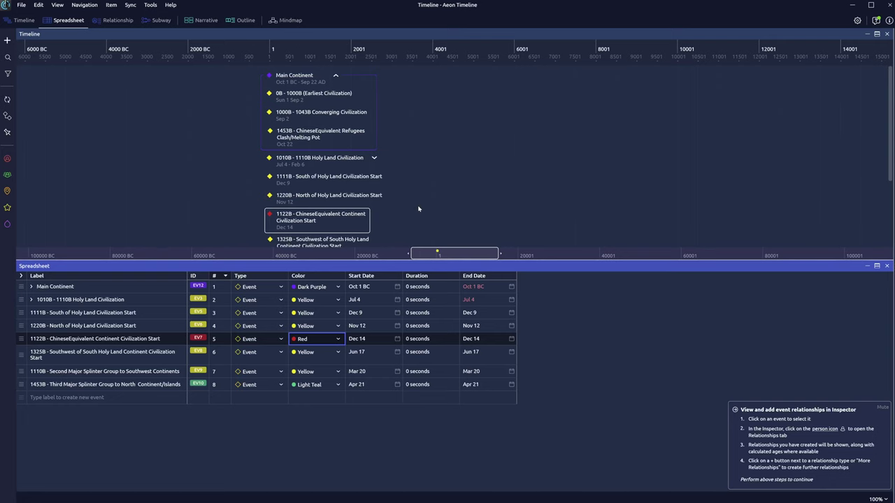
# - Switch from Aeon Timeline to the notes window
pyautogui.hotkey('alt', 'Tab')
pyautogui.hotkey('alt', 'Tab')
# - Close the Tutorial panel and make the timeline pane active again
pyautogui.click(876, 21)
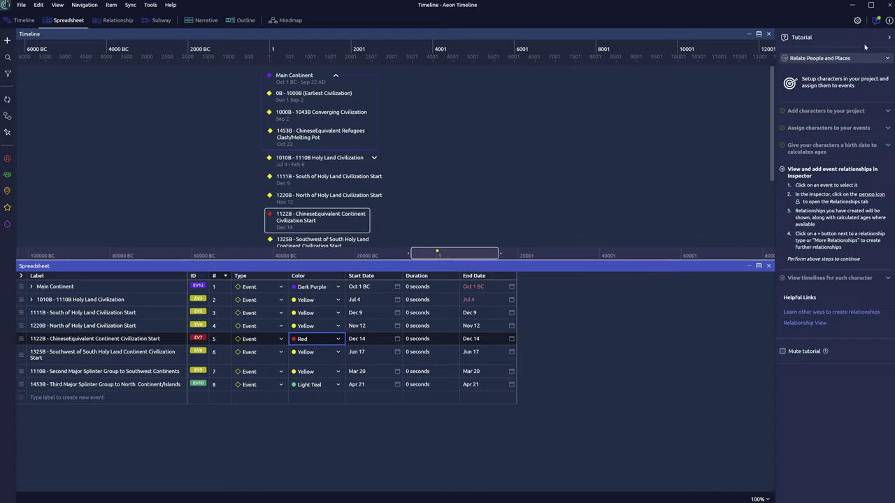
pyautogui.click(876, 21)
pyautogui.moveTo(478, 259); pyautogui.dragTo(467, 259)
pyautogui.click(467, 259)
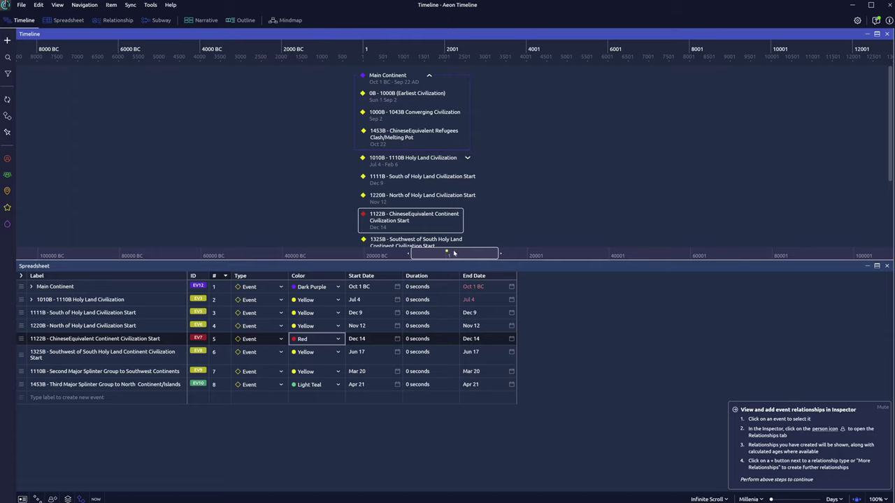
# - Pan the millennia view toward later dates so Main Continent events shift left
pyautogui.moveTo(454, 253); pyautogui.dragTo(461, 253)
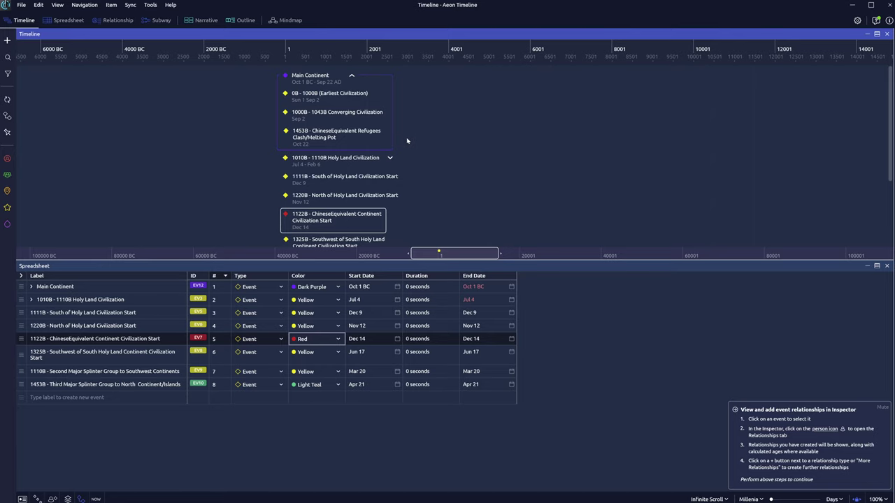
pyautogui.moveTo(440, 253); pyautogui.dragTo(456, 272)
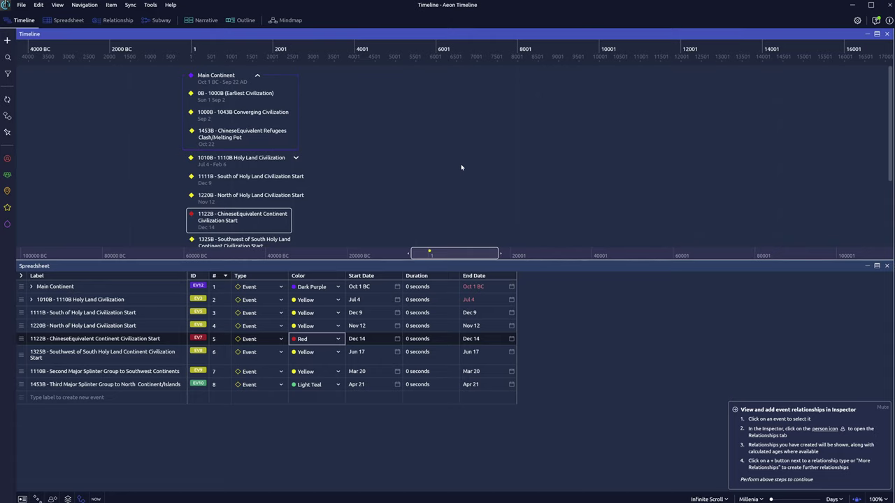
pyautogui.hotkey('alt', 'Tab')
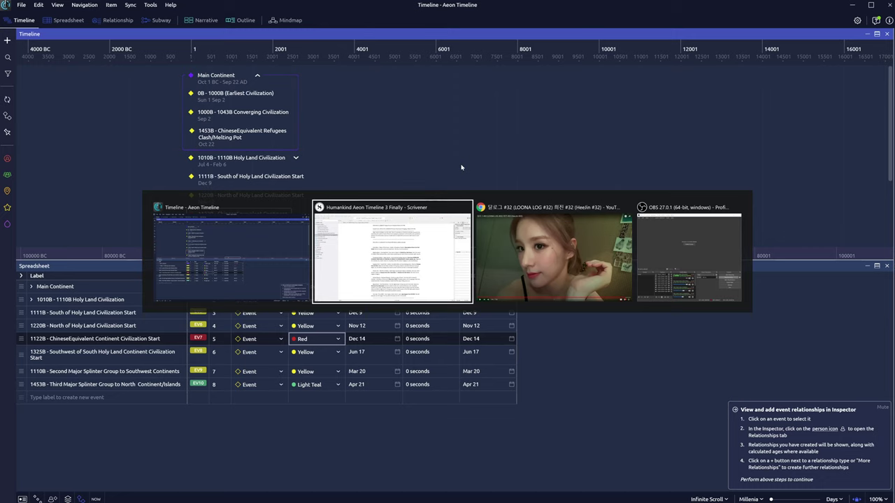
pyautogui.press('Tab')
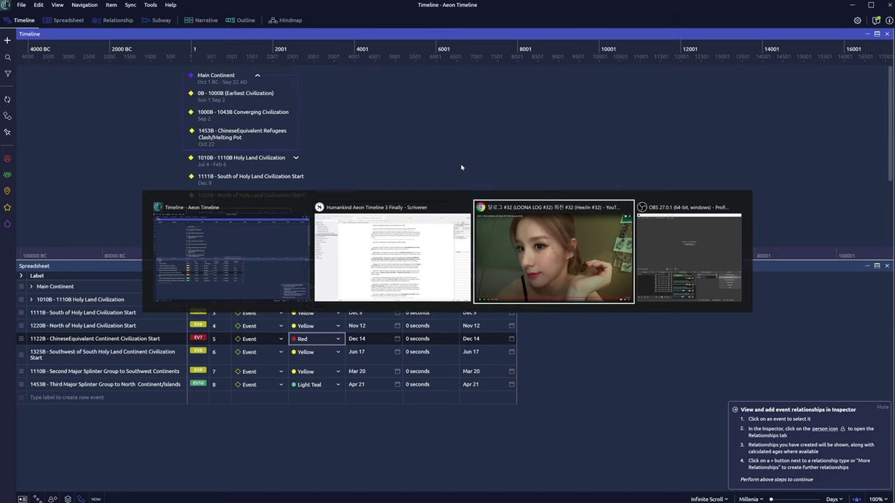
pyautogui.press('Tab')
pyautogui.press('Tab')
pyautogui.press('Tab')
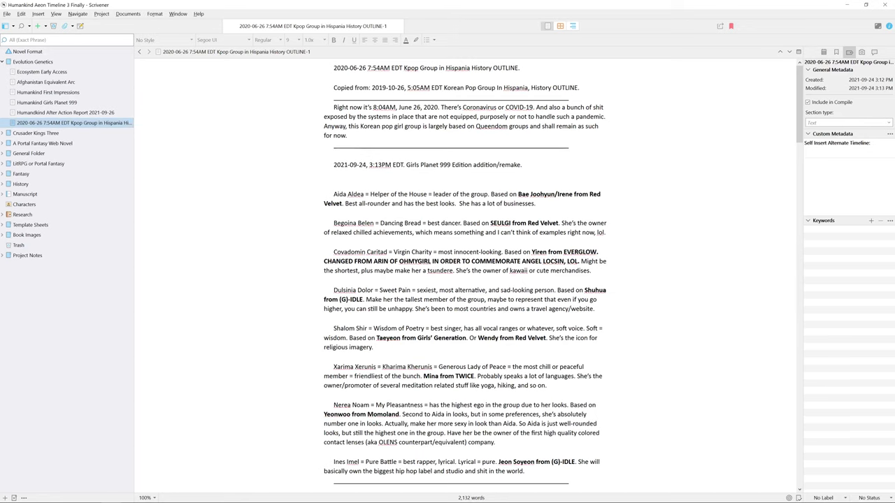
pyautogui.hotkey('alt', 'Tab')
pyautogui.press('Tab')
pyautogui.hotkey('alt', 'Tab')
pyautogui.press('Tab')
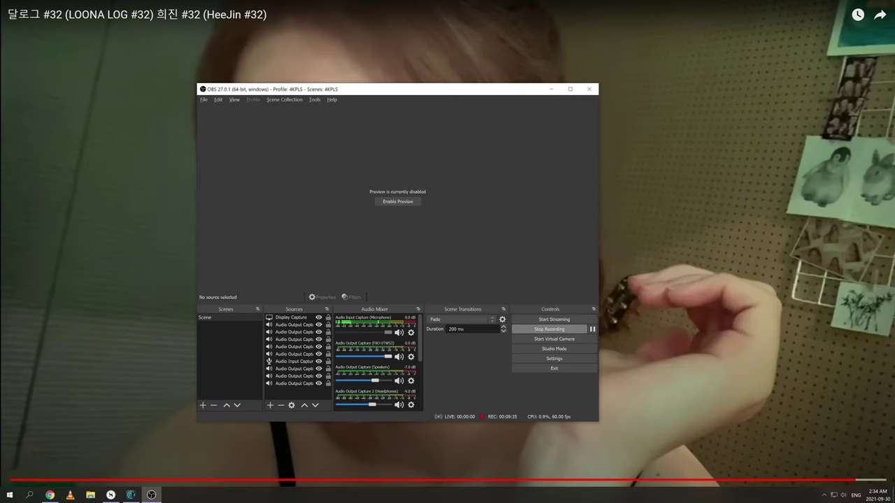
pyautogui.hotkey('alt', 'Tab')
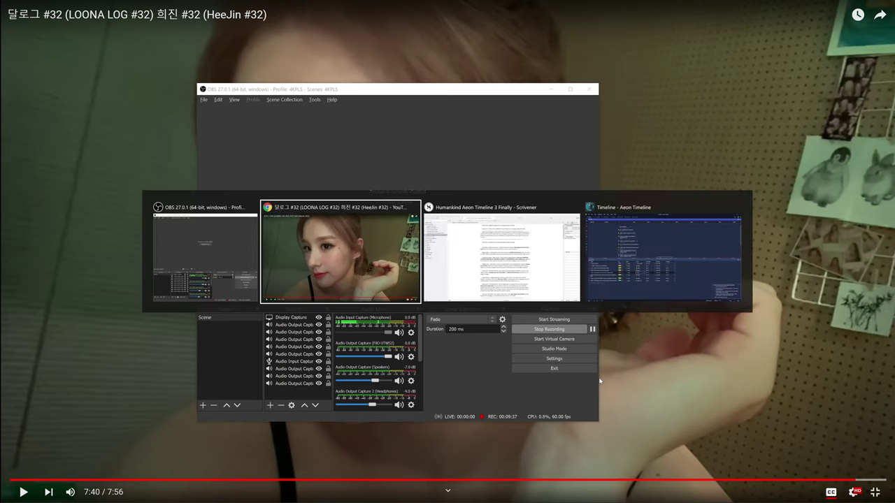
pyautogui.press('Tab')
pyautogui.press('Tab')
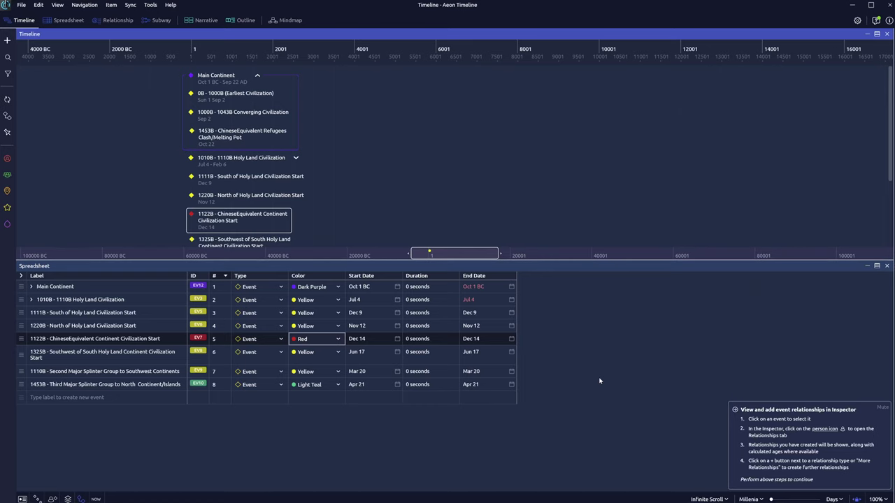
# - Pan the timeline later, then back earlier to centre Main Continent, then bring up the window switcher
pyautogui.moveTo(486, 258); pyautogui.dragTo(496, 257)
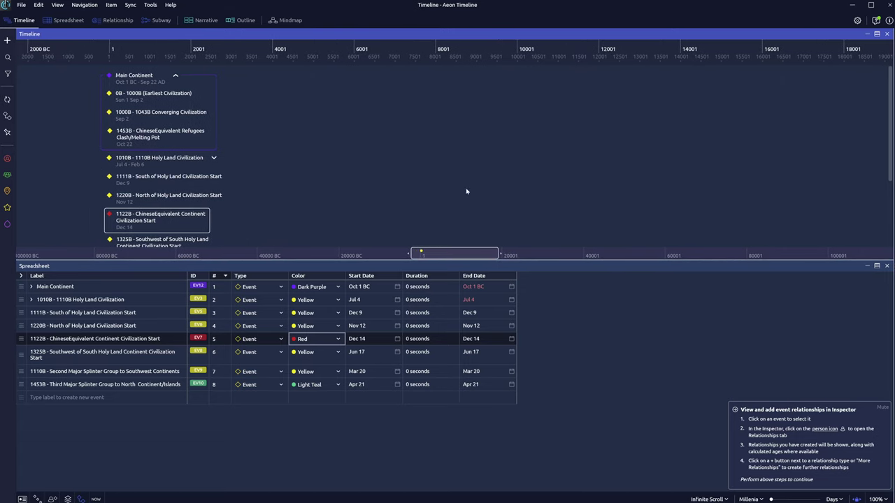
pyautogui.moveTo(458, 254); pyautogui.dragTo(439, 254)
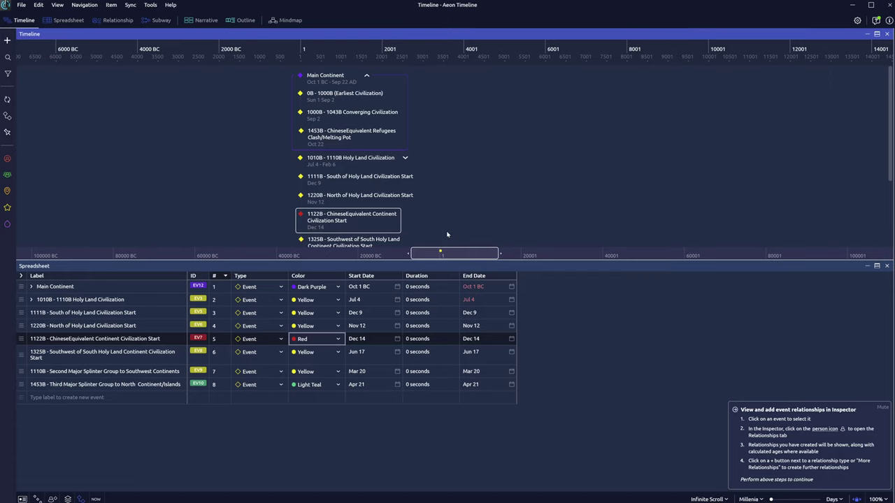
pyautogui.hotkey('alt', 'Tab')
pyautogui.hotkey('alt', 'Tab')
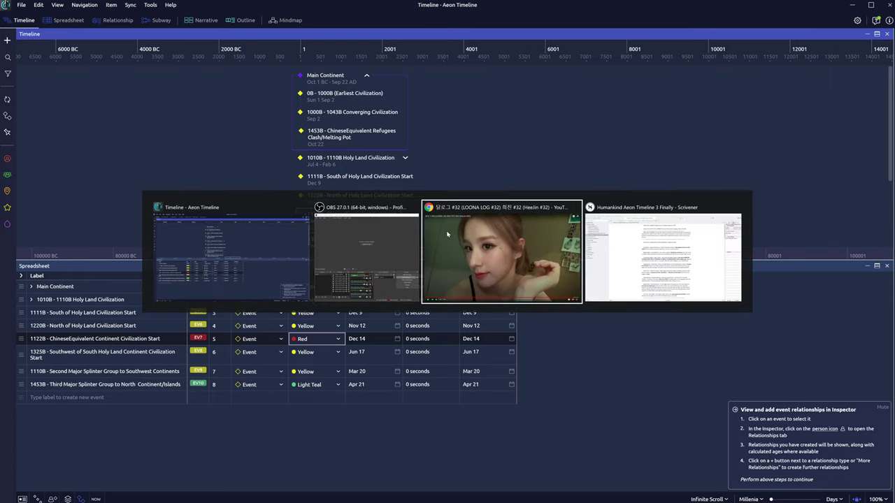
pyautogui.hotkey('alt', 'Tab')
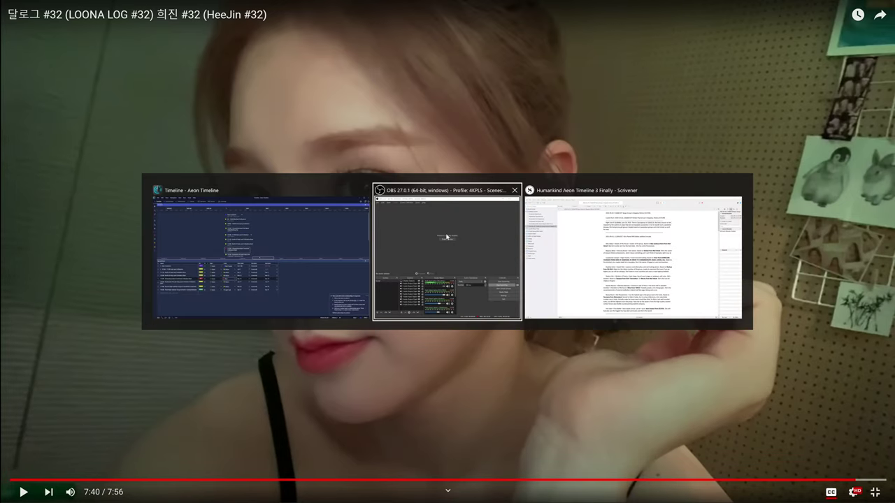
# - Bring the OBS Studio window in front of the video
pyautogui.click(447, 237)
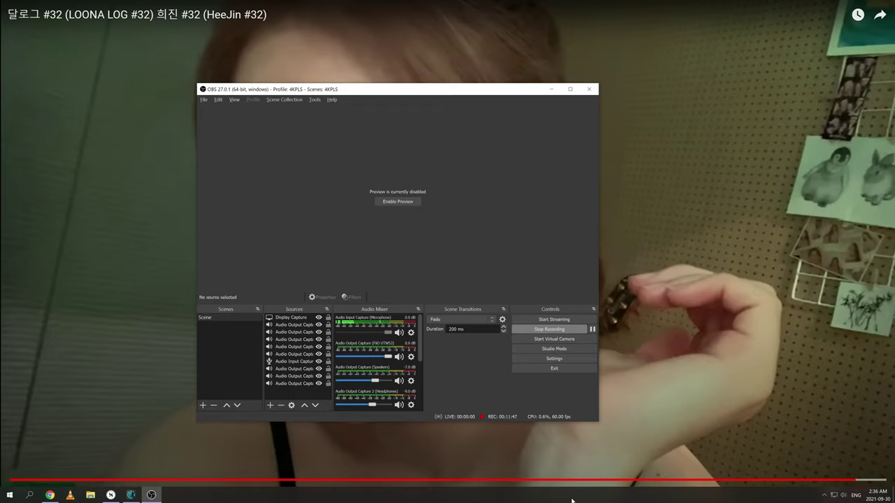
# - Return to Aeon Timeline and collapse the Main Continent and Holy Land Civilization groups
pyautogui.hotkey('alt', 'Tab')
pyautogui.hotkey('alt', 'Tab')
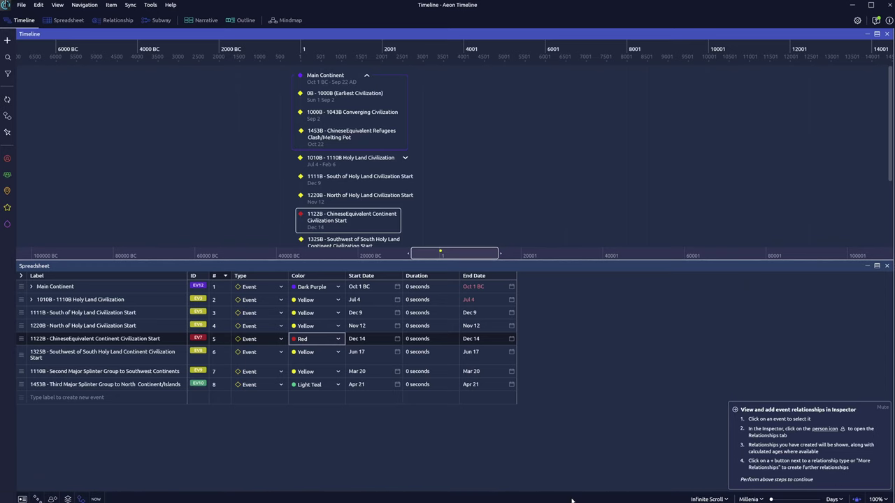
pyautogui.hotkey('alt', 'Tab')
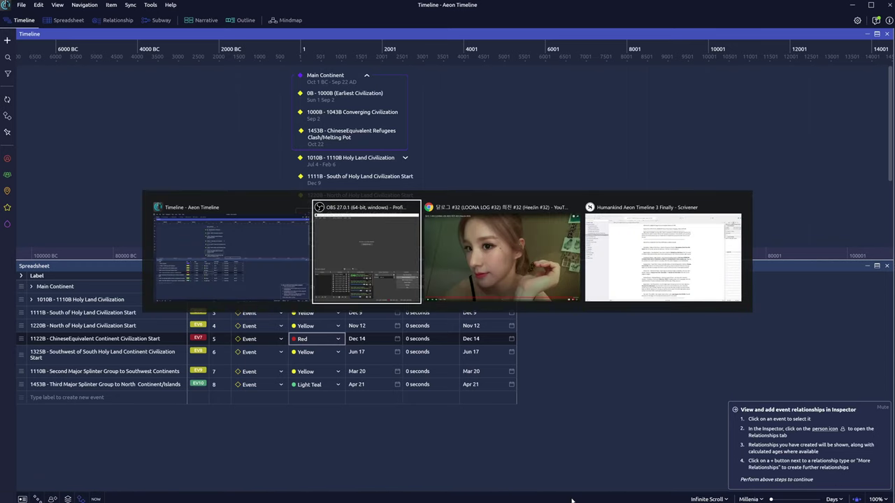
pyautogui.hotkey('alt', 'Tab')
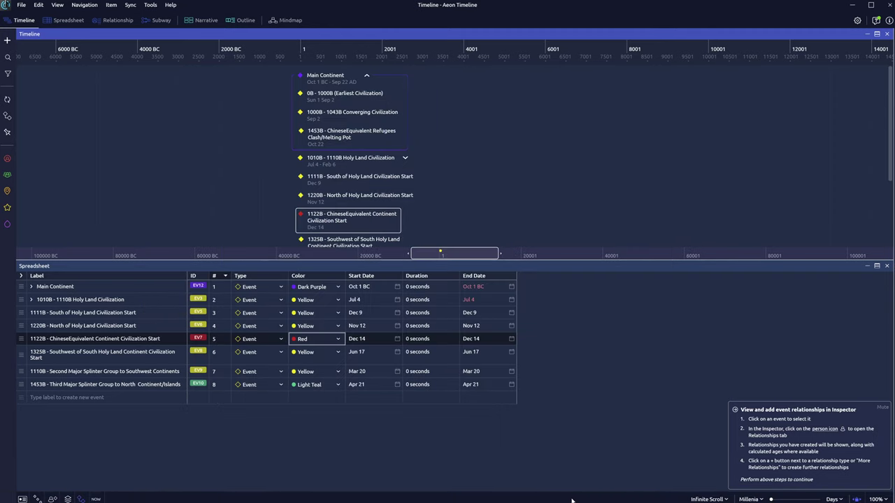
pyautogui.click(405, 158)
pyautogui.scroll(-1, 398, 204)
pyautogui.scroll(-1, 389, 174)
pyautogui.scroll(2, 389, 174)
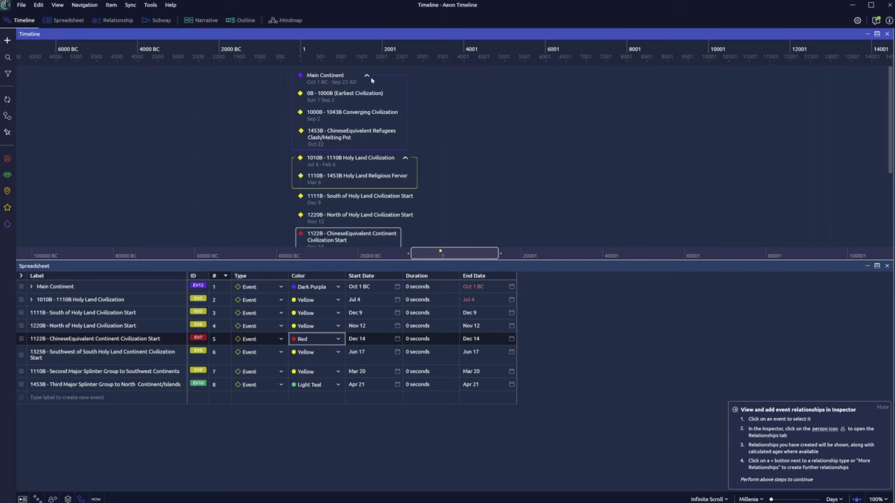
pyautogui.click(367, 75)
pyautogui.click(406, 95)
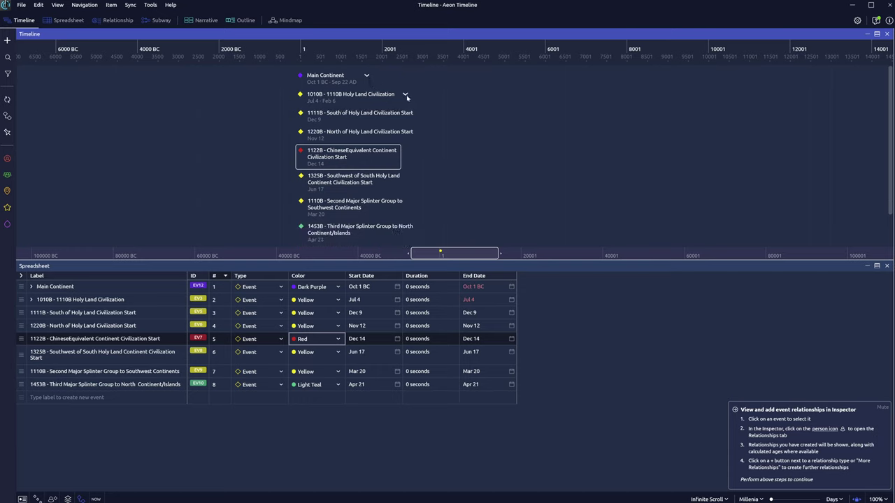
pyautogui.scroll(-1, 345, 208)
pyautogui.scroll(1, 405, 163)
pyautogui.hotkey('alt', 'Tab')
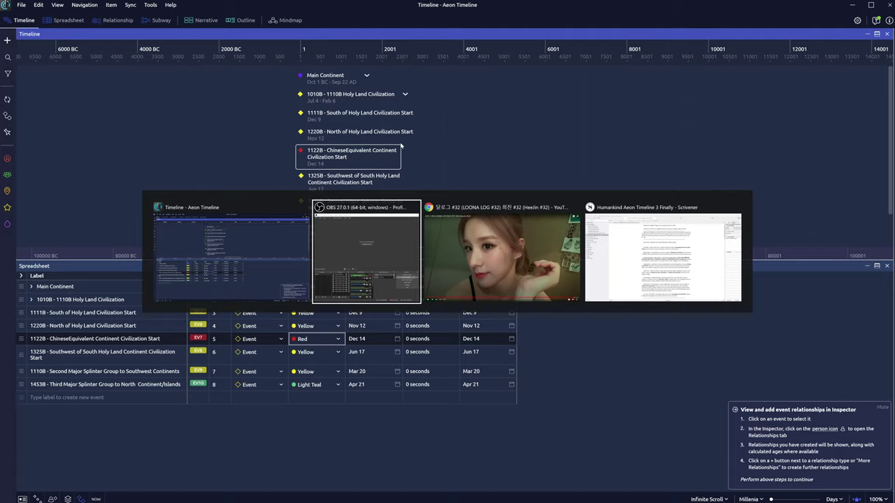
# - Check the OBS recording window, then return to the Aeon Timeline project
pyautogui.hotkey('alt', 'Tab')
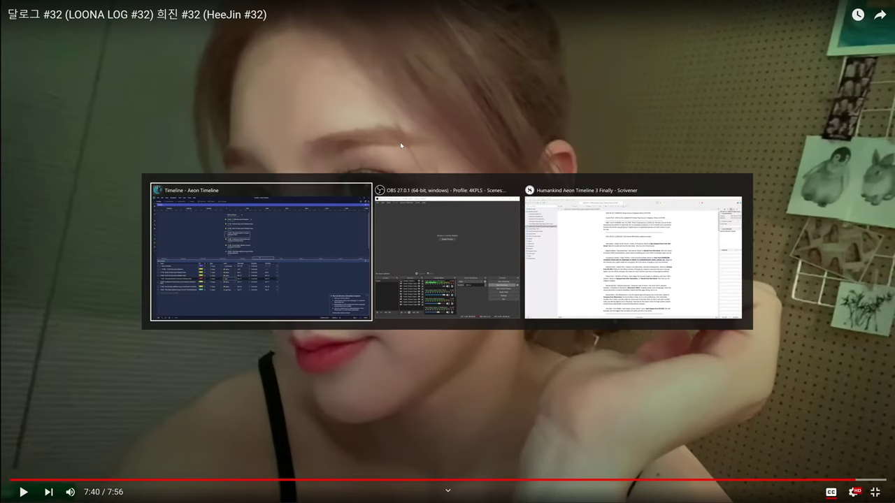
pyautogui.hotkey('alt', 'Tab')
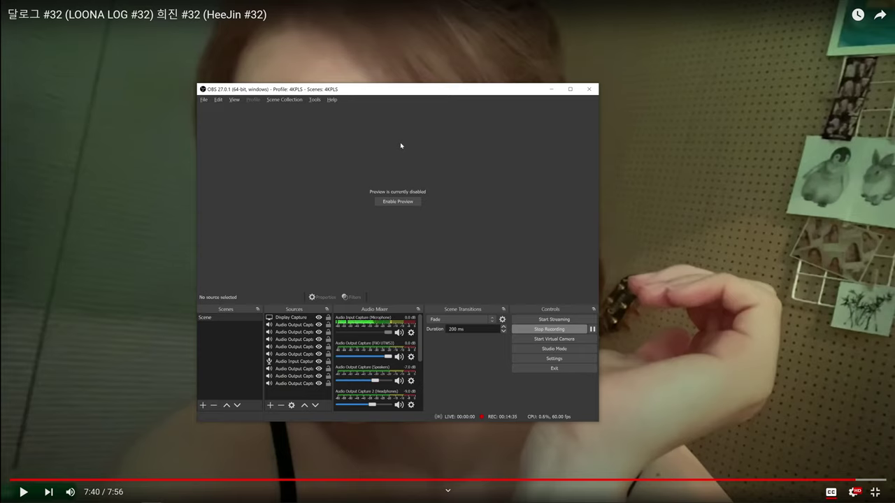
pyautogui.hotkey('alt', 'Tab')
pyautogui.hotkey('alt', 'Tab')
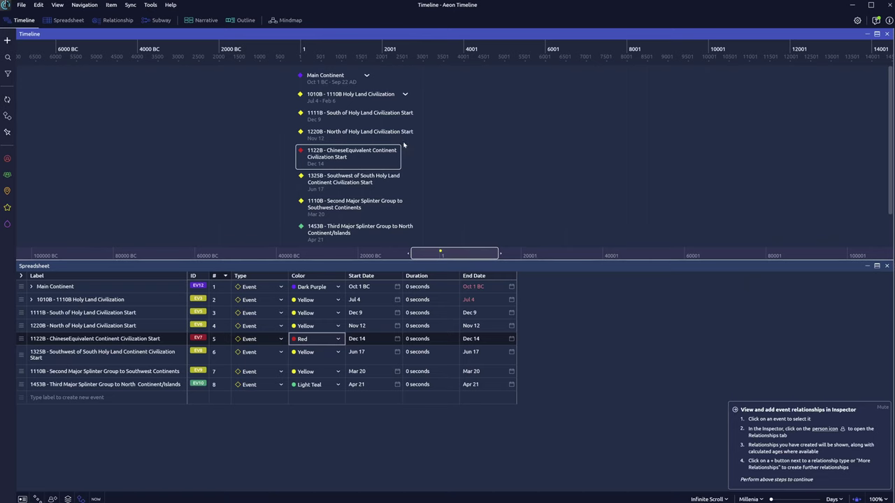
# - Open the Characters panel and turn the upper view into an events spreadsheet
pyautogui.click(8, 159)
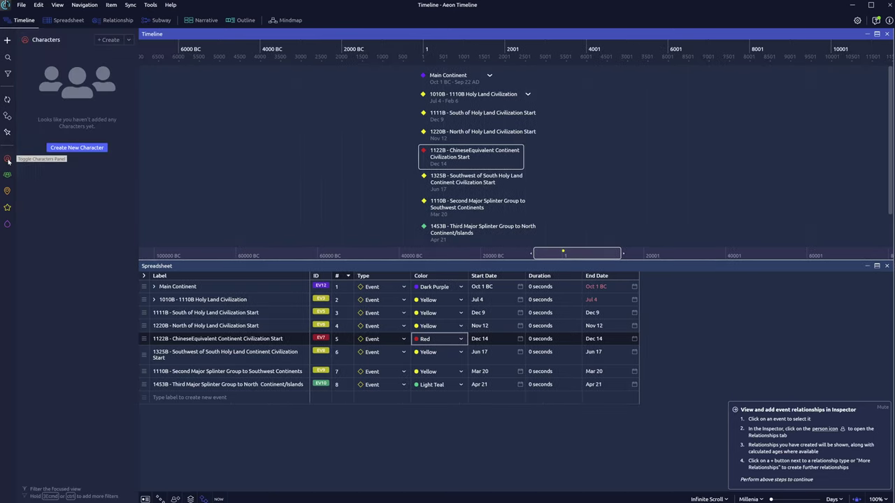
pyautogui.click(71, 22)
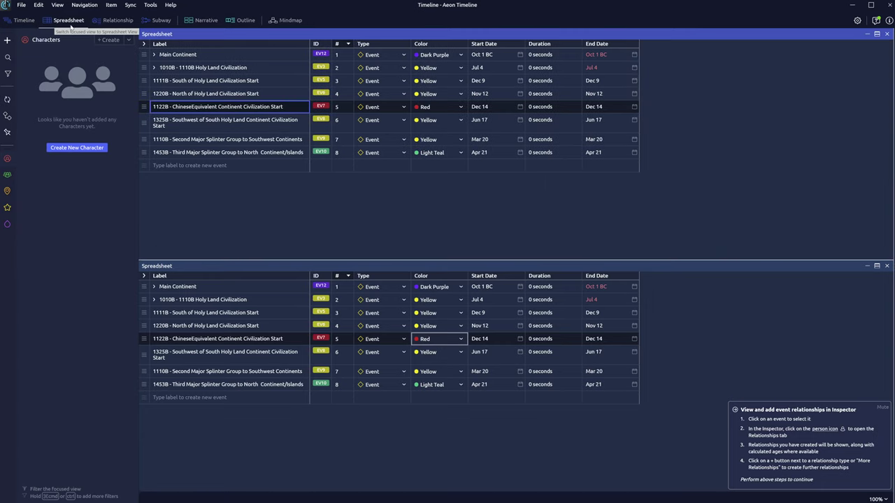
pyautogui.click(634, 109)
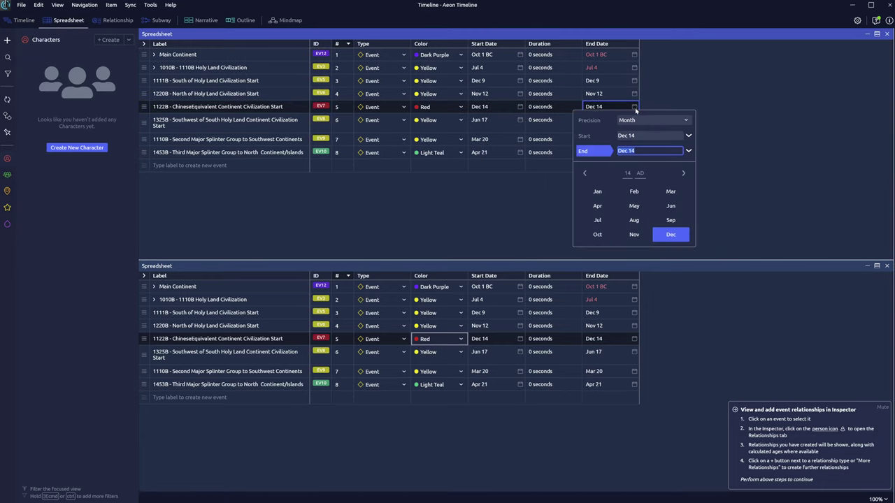
pyautogui.click(570, 127)
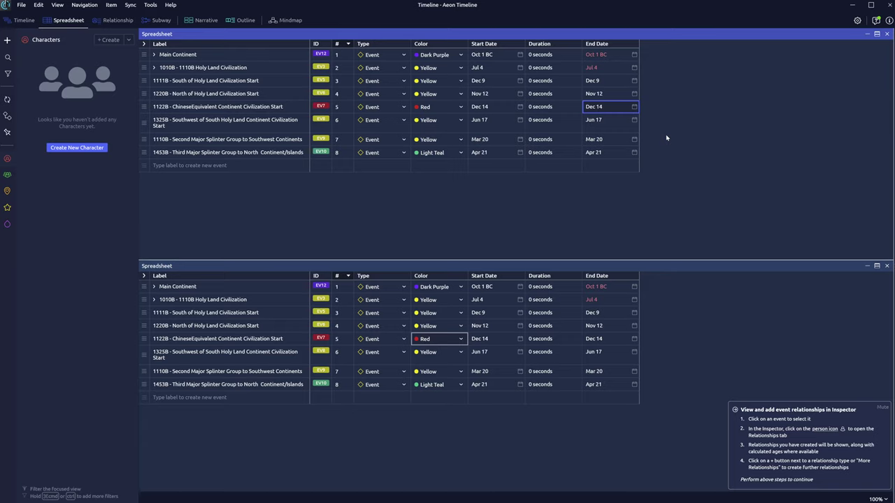
# - Select event 6's End Date cell, then switch to the YouTube video
pyautogui.click(595, 128)
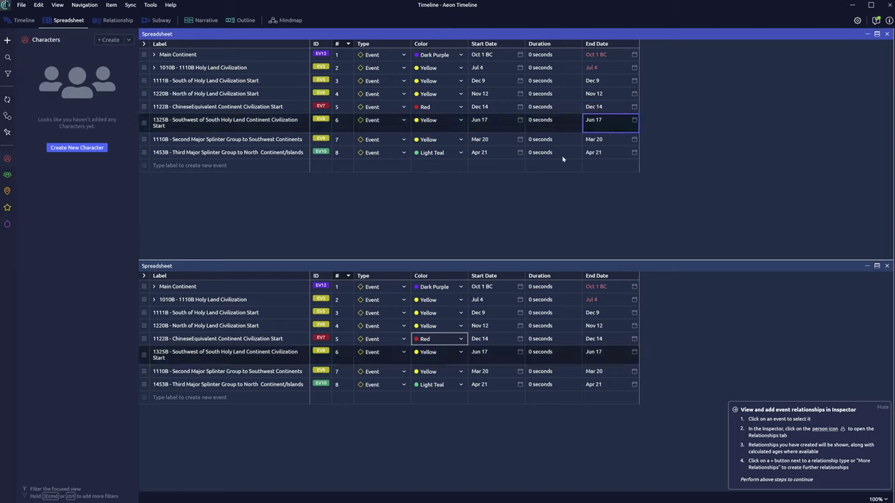
pyautogui.hotkey('alt', 'Tab')
pyautogui.hotkey('alt', 'Tab')
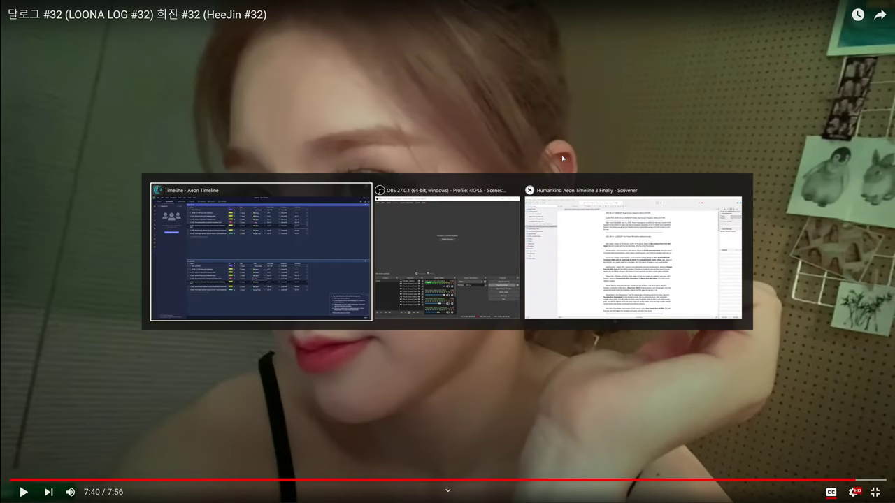
# - Switch away from the YouTube video back to the Aeon Timeline event spreadsheets
pyautogui.press('Tab')
pyautogui.press('Tab')
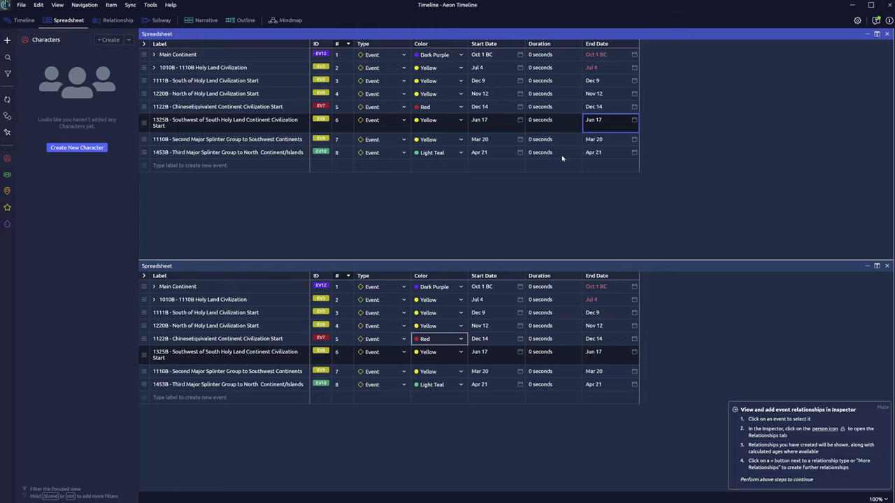
pyautogui.hotkey('alt', 'Tab')
pyautogui.hotkey('alt', 'Tab')
pyautogui.hotkey('alt', 'Tab')
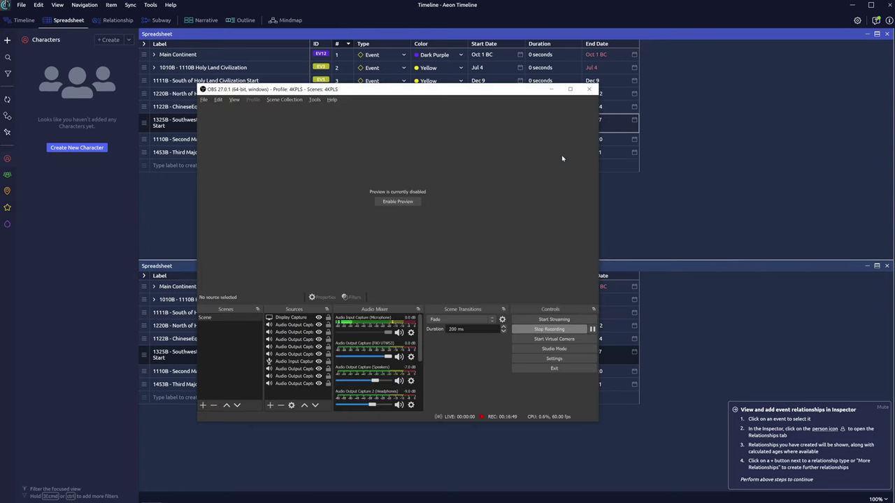
pyautogui.hotkey('alt', 'Tab')
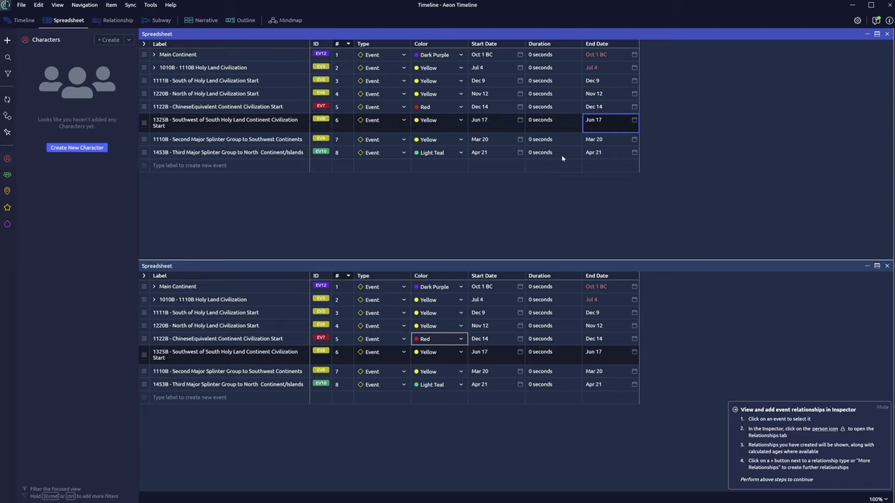
# - Switch windows to the OBS Studio recording window to check the recording
pyautogui.hotkey('alt', 'Tab')
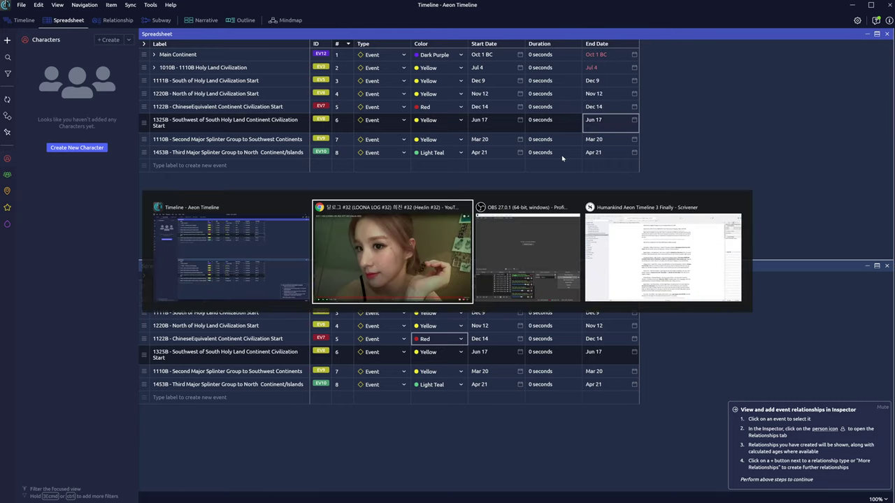
pyautogui.hotkey('alt', 'Tab')
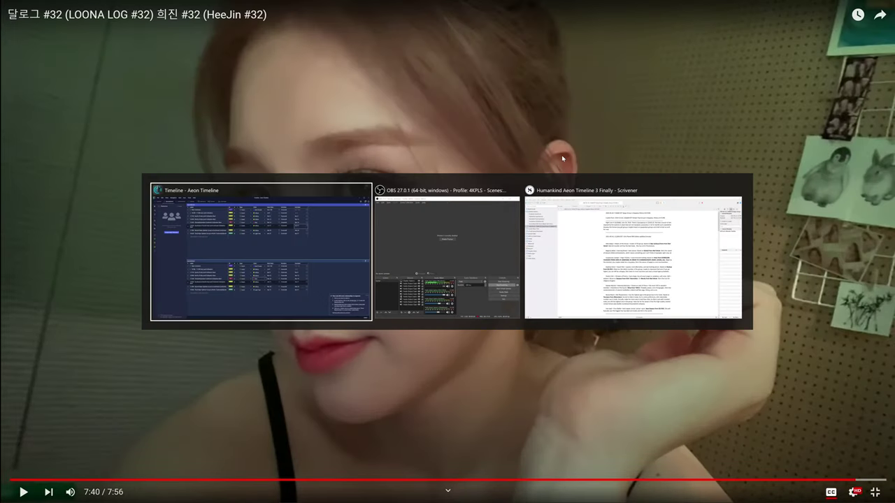
pyautogui.hotkey('alt', 'Tab')
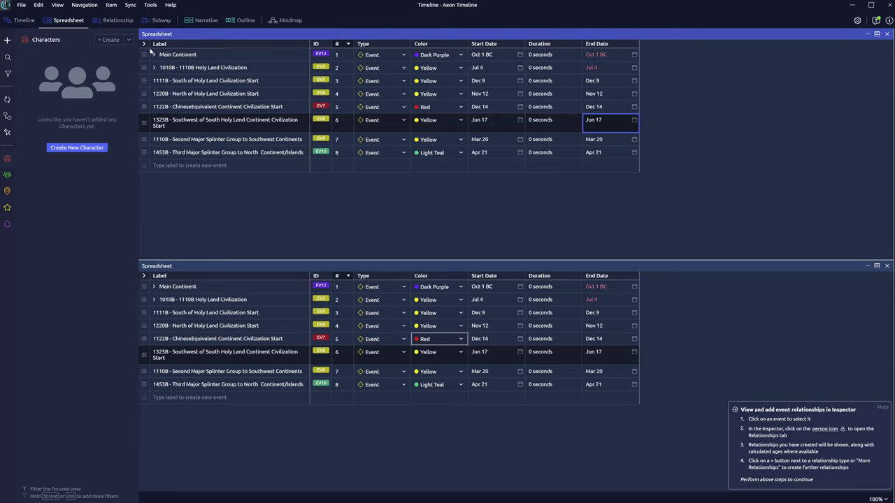
# - Show the Timeline view in the upper panel, listing Main Continent through Third Major Splinter Group
pyautogui.click(25, 20)
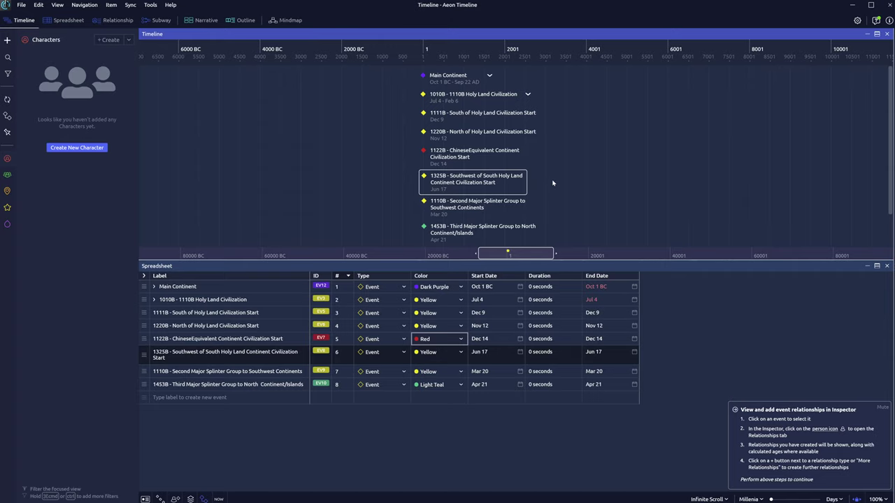
pyautogui.hotkey('alt', 'Tab')
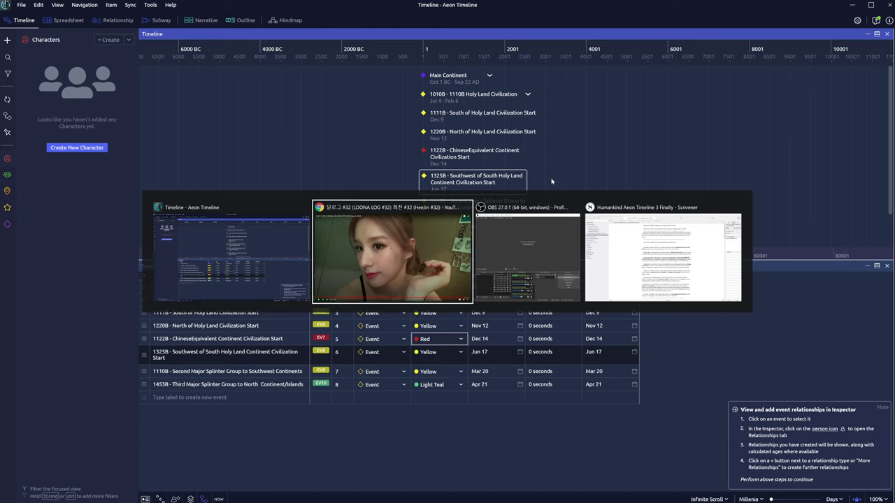
pyautogui.hotkey('alt', 'Tab')
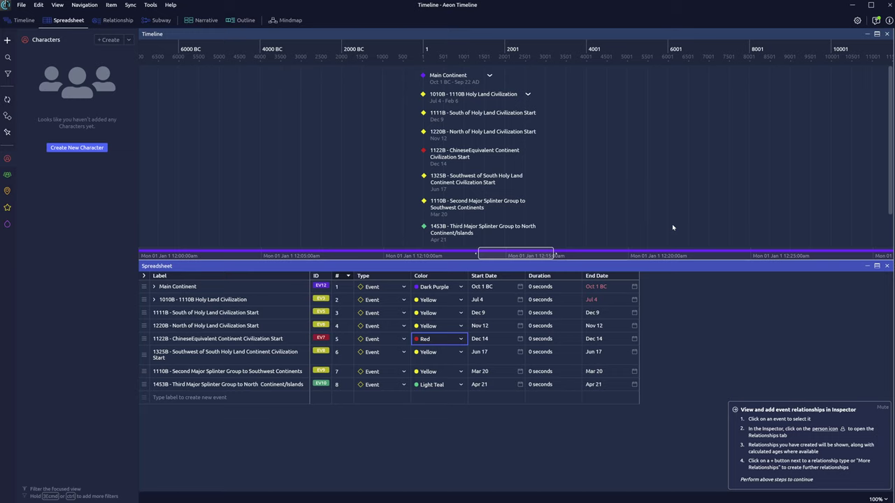
# - Pan the timeline to start around year 1, with the eight events at its left edge
pyautogui.moveTo(541, 255)
pyautogui.mouseDown()
pyautogui.moveTo(570, 258)
pyautogui.moveTo(543, 257)
pyautogui.mouseUp()
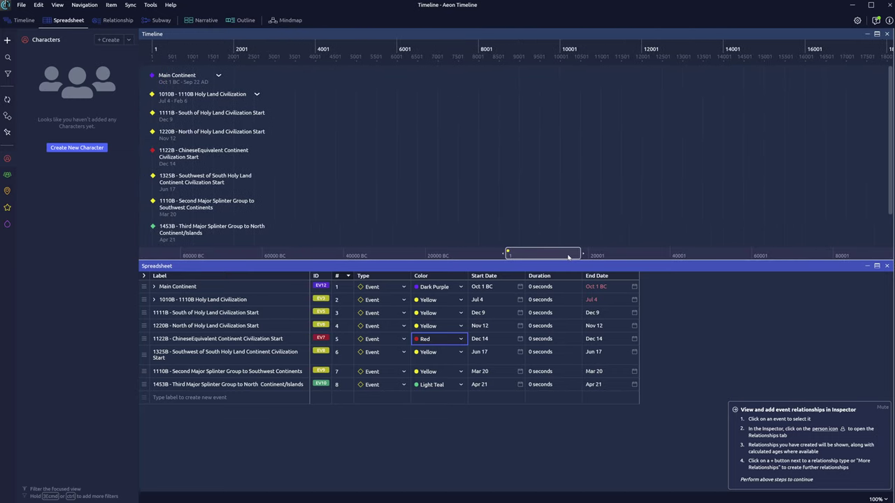
pyautogui.click(576, 210)
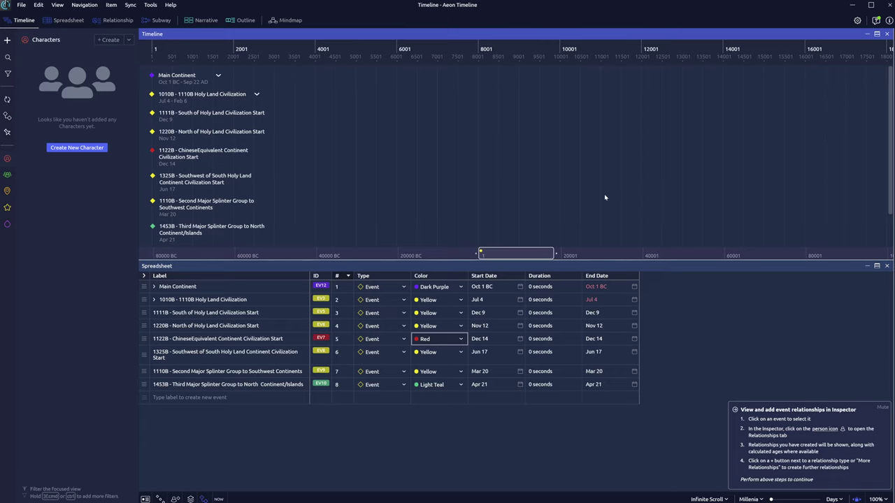